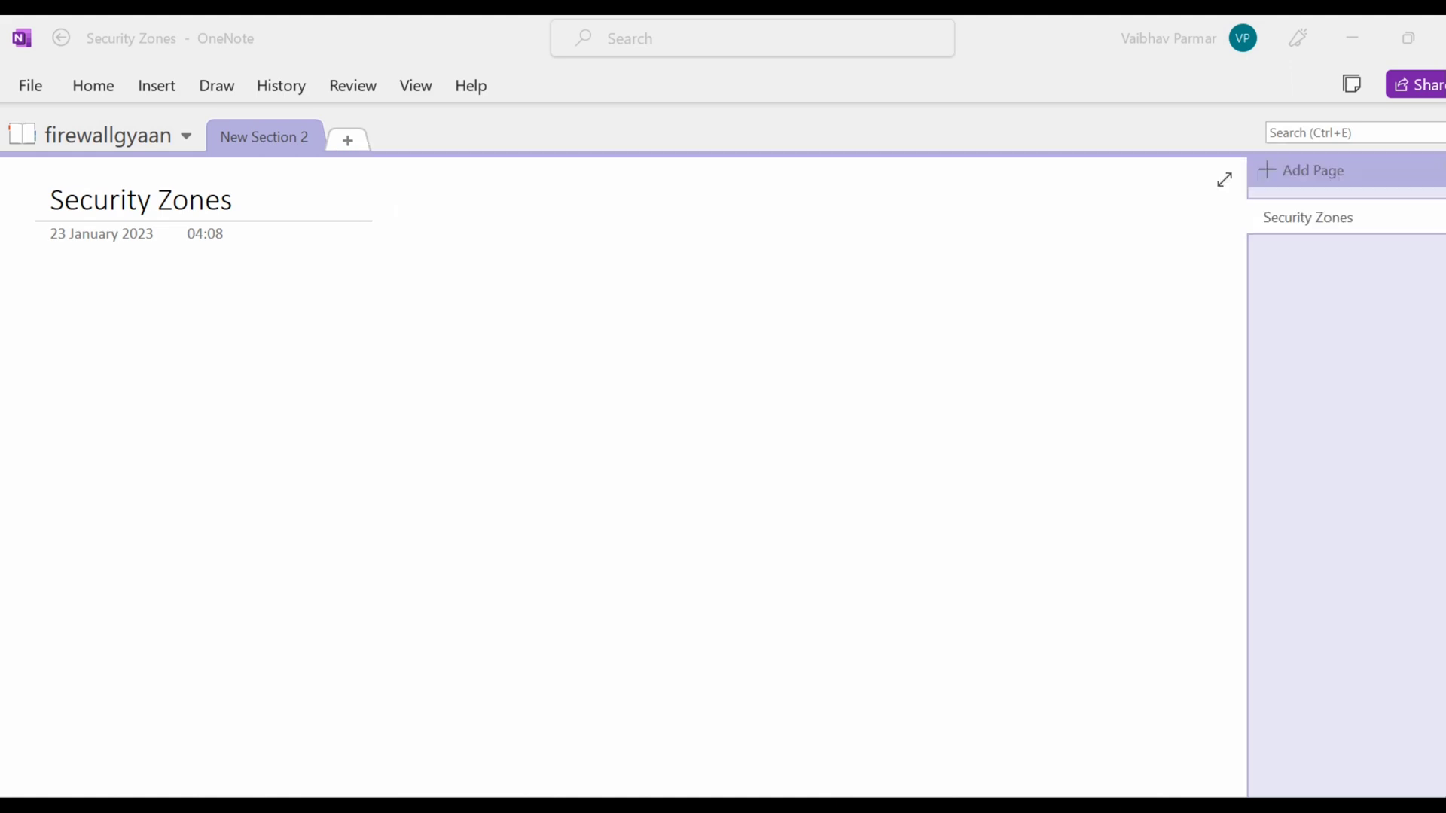
- Handwrite 'Intrazone' and, to its right, 'Interzone' in blue ink
mouse_move(568, 228)
mouse_down()
mouse_move(687, 268)
mouse_move(727, 269)
mouse_move(723, 250)
mouse_move(703, 258)
mouse_move(747, 260)
mouse_up()
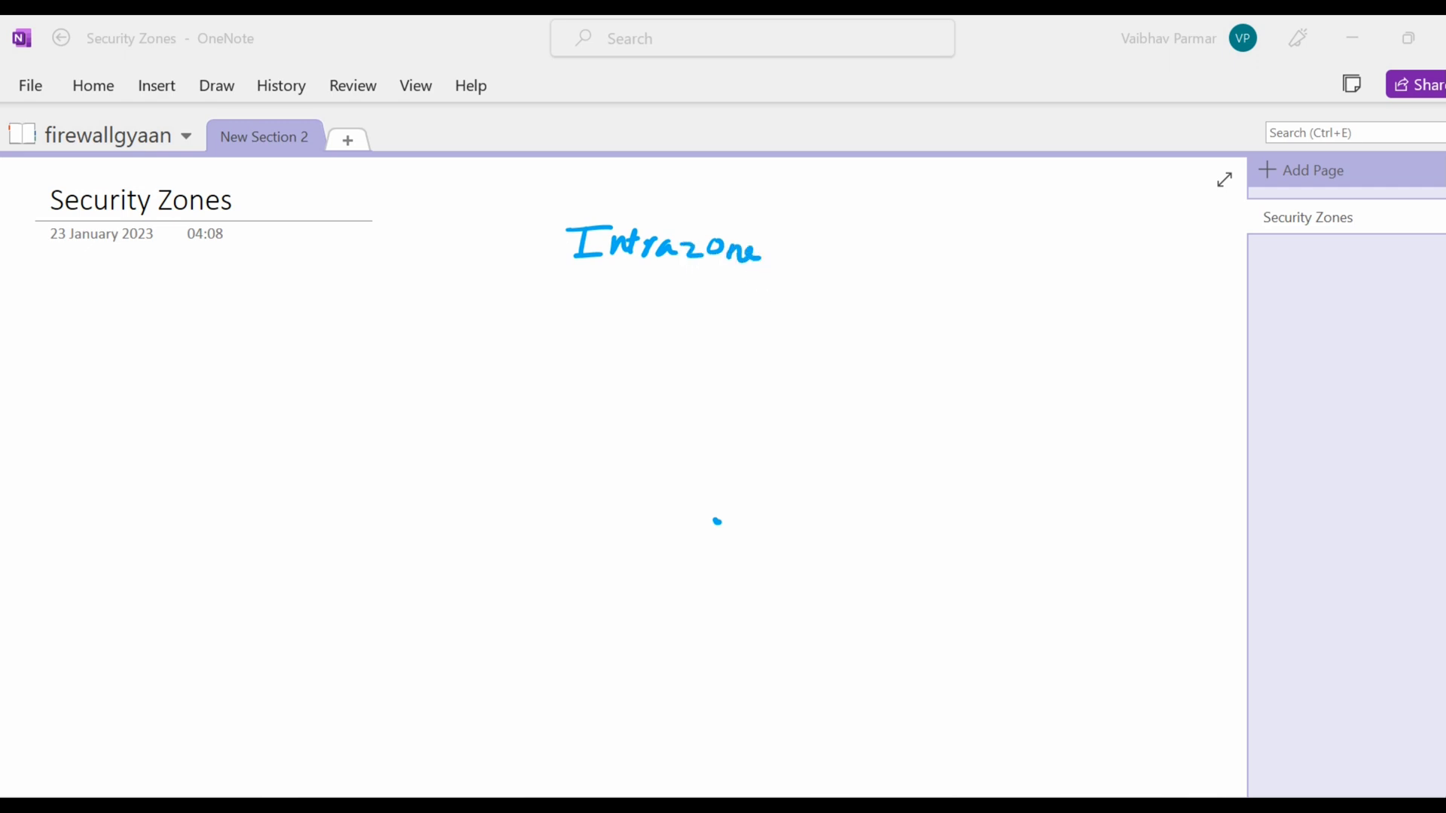
drag(1115, 515, 1124, 517)
mouse_move(946, 254)
mouse_down()
mouse_move(949, 281)
mouse_move(1108, 269)
mouse_up()
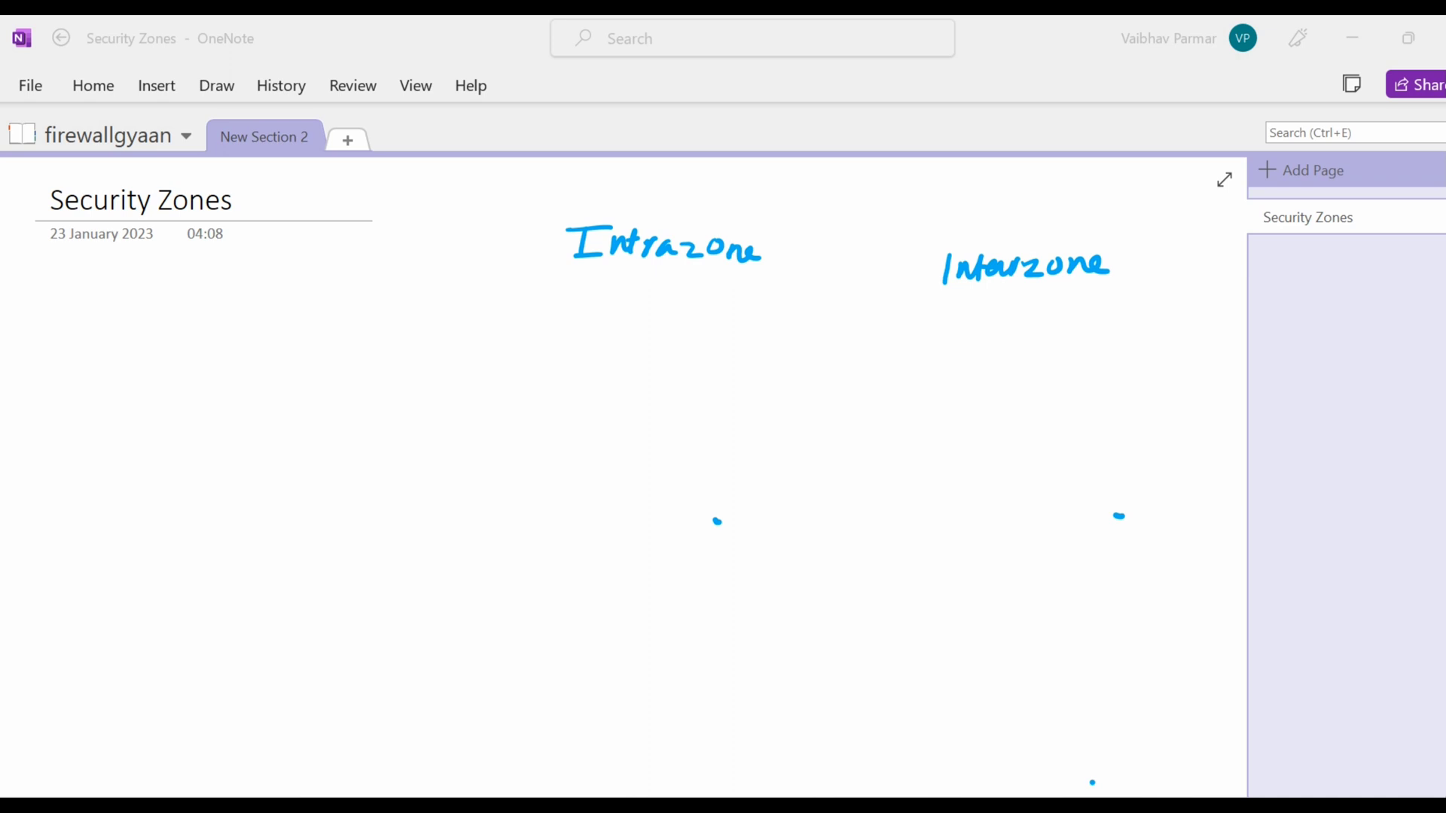
- Draw an L-shaped bracket line under each of the two headings
click(844, 553)
mouse_move(667, 275)
mouse_down()
mouse_move(670, 313)
mouse_move(275, 342)
mouse_up()
drag(1029, 295, 746, 625)
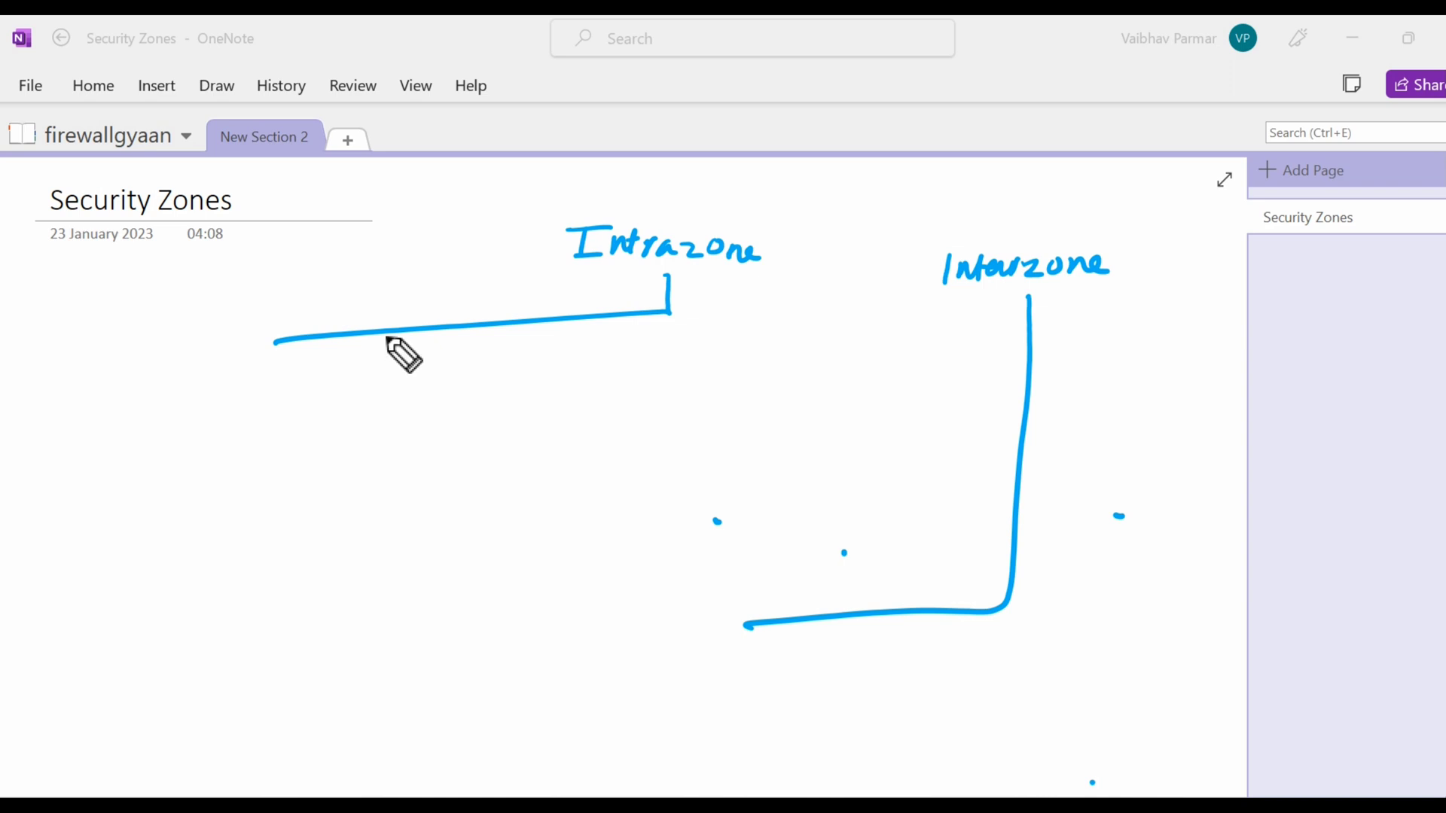
- Draw three branches under Intrazone labelled Dmz, webDmz and DC
drag(387, 336, 387, 375)
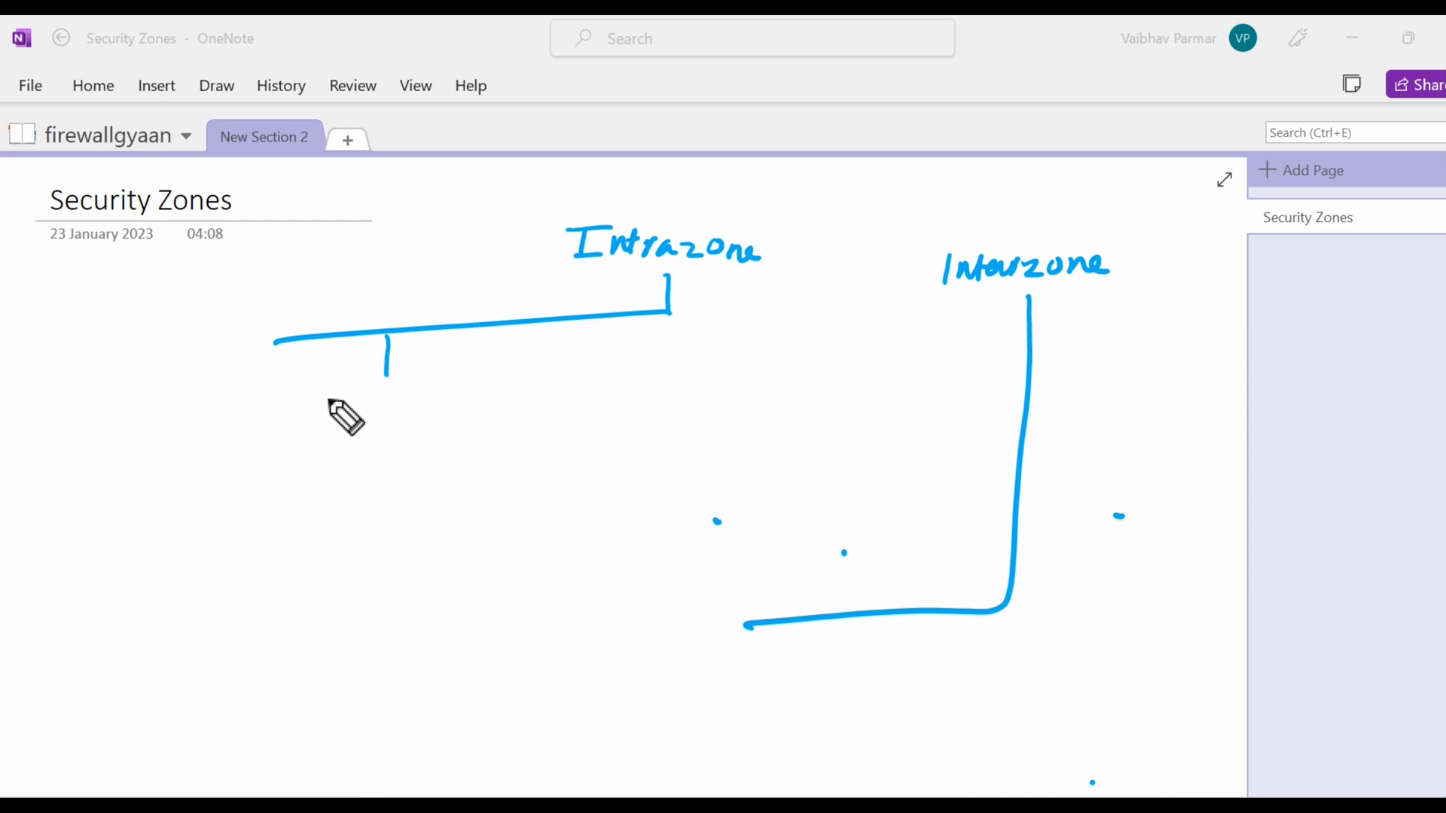
mouse_move(334, 414)
mouse_down()
mouse_move(324, 421)
mouse_move(371, 411)
mouse_move(392, 427)
mouse_up()
mouse_move(502, 329)
mouse_down()
mouse_move(500, 398)
mouse_move(642, 411)
mouse_up()
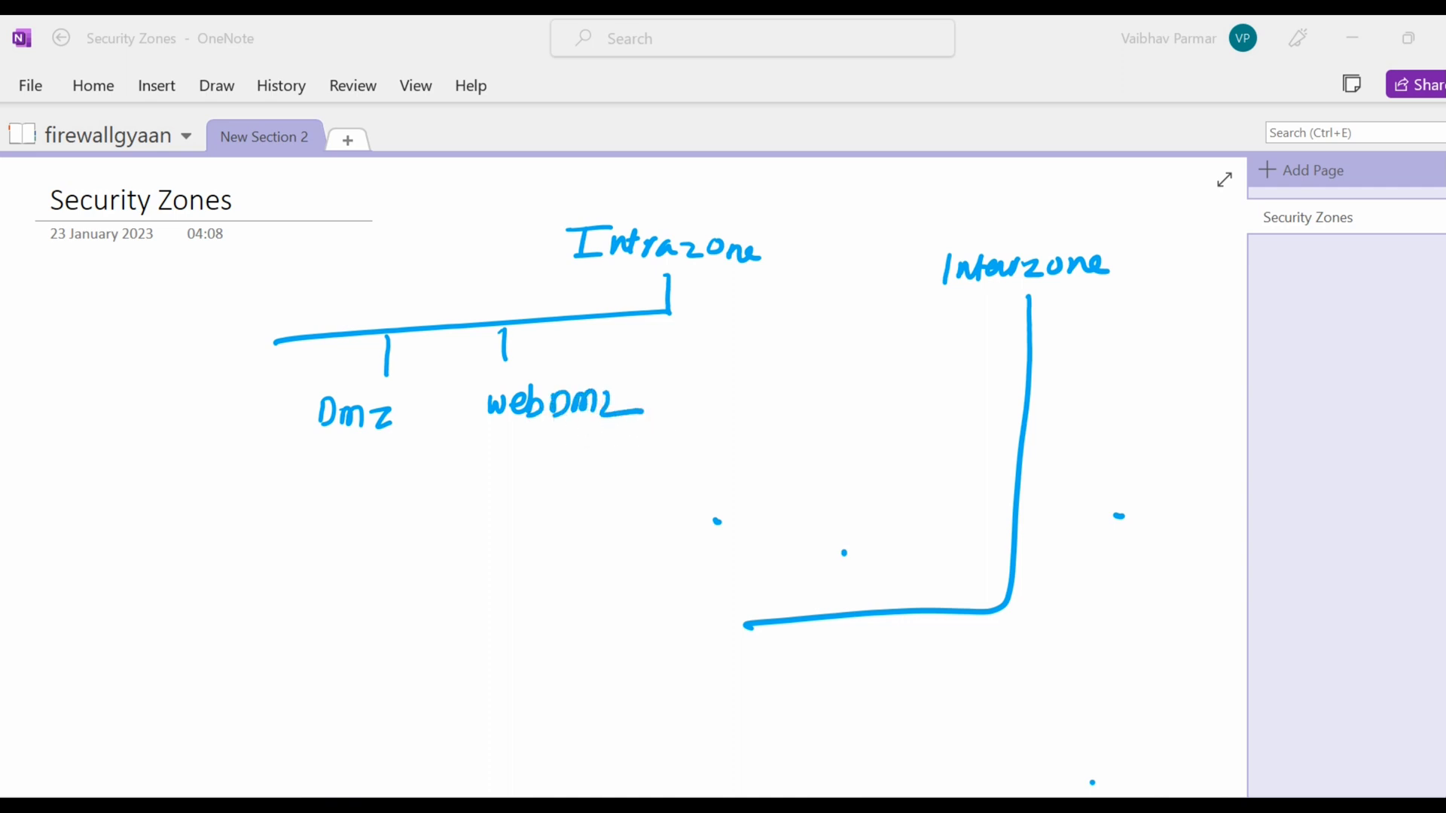
drag(655, 326, 654, 363)
click(675, 386)
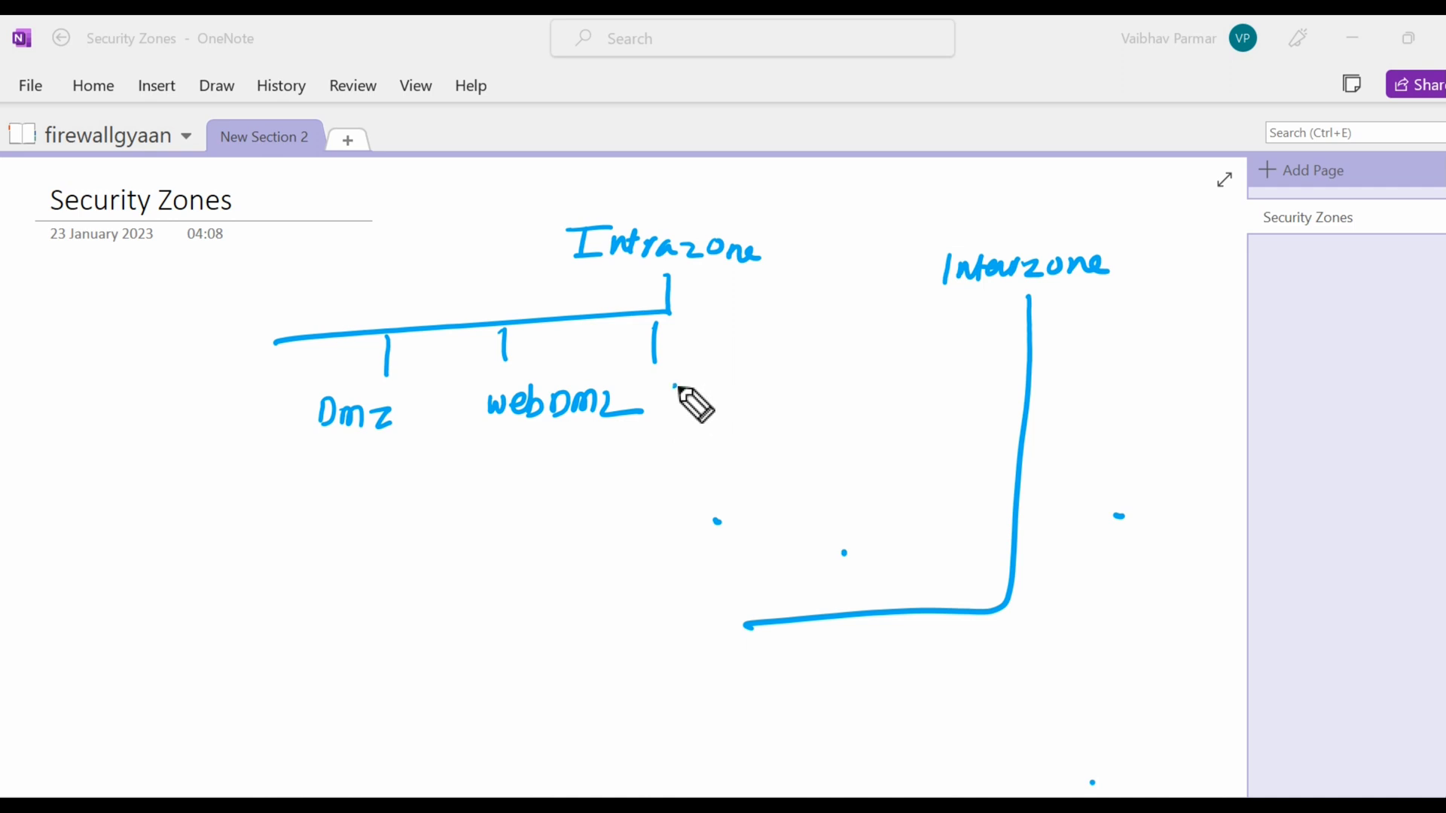
drag(670, 388, 669, 416)
mouse_move(671, 388)
mouse_down()
mouse_move(672, 415)
mouse_move(725, 414)
mouse_up()
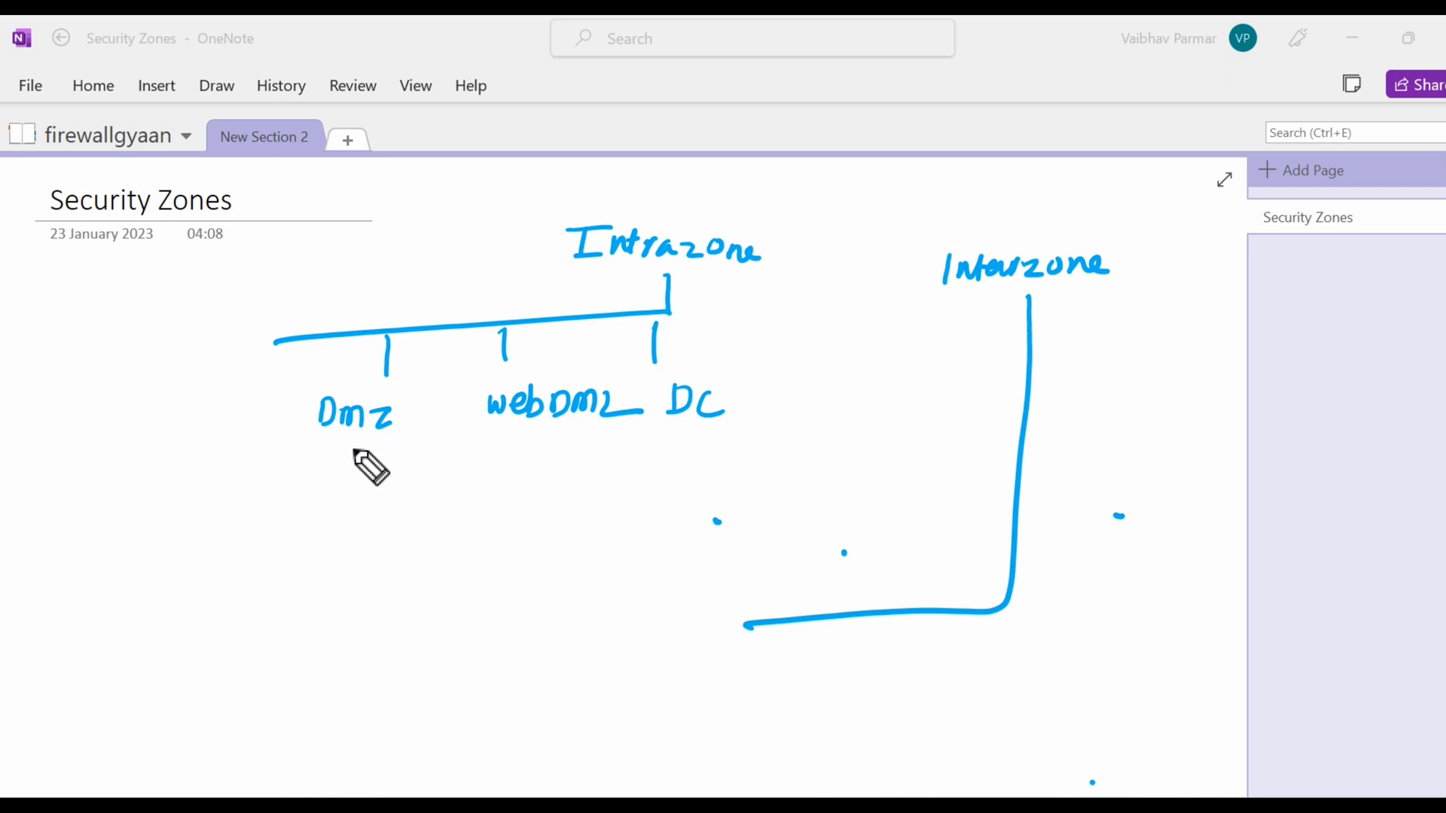
- Draw lines down from each zone and write eth0/1, eth0/2 and eth0/3 beneath
mouse_move(362, 448)
mouse_down()
mouse_move(332, 517)
mouse_move(377, 504)
mouse_move(389, 527)
mouse_up()
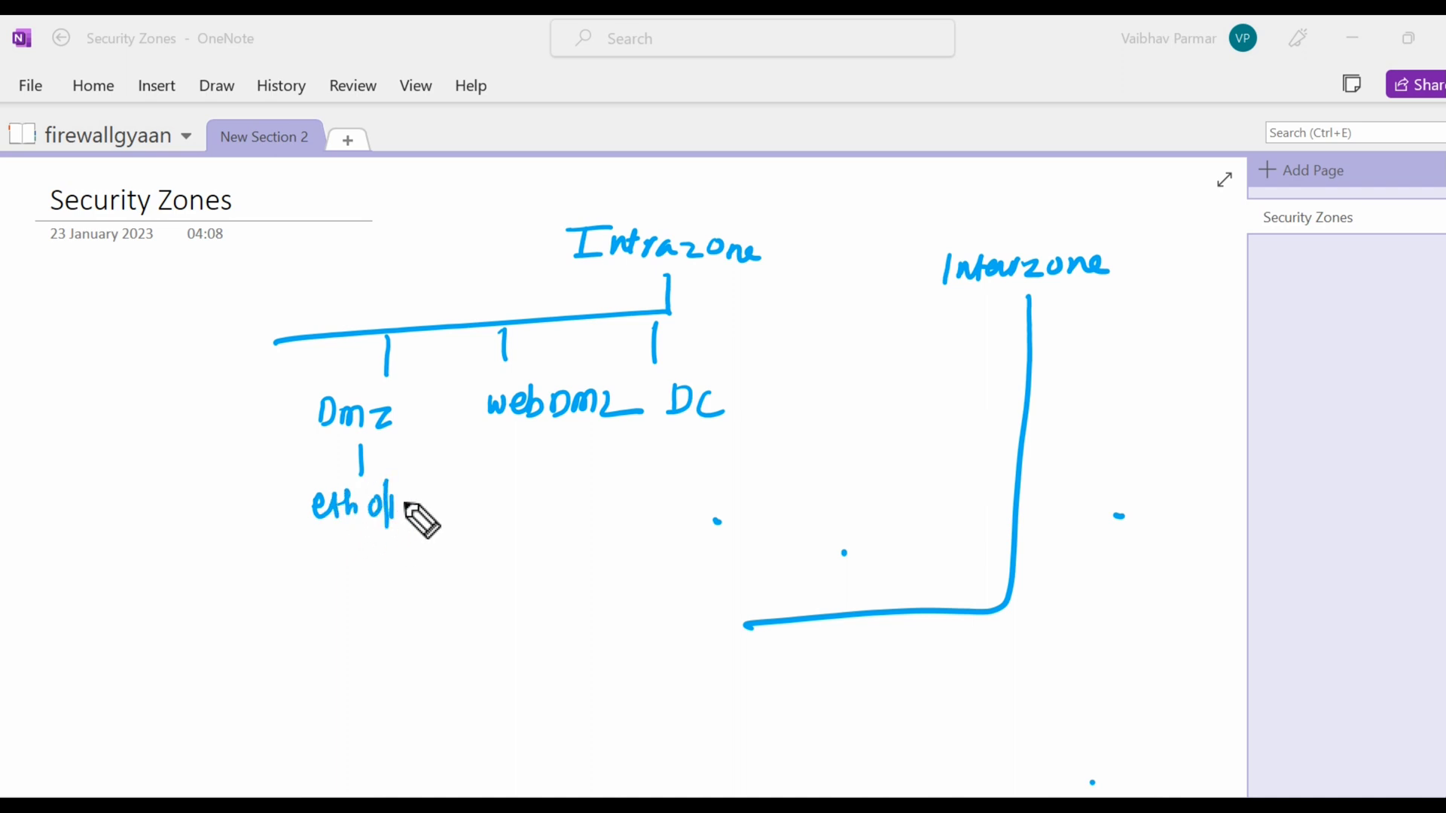
mouse_move(535, 440)
mouse_down()
mouse_move(519, 531)
mouse_move(553, 532)
mouse_move(575, 506)
mouse_move(594, 526)
mouse_up()
drag(603, 506, 616, 524)
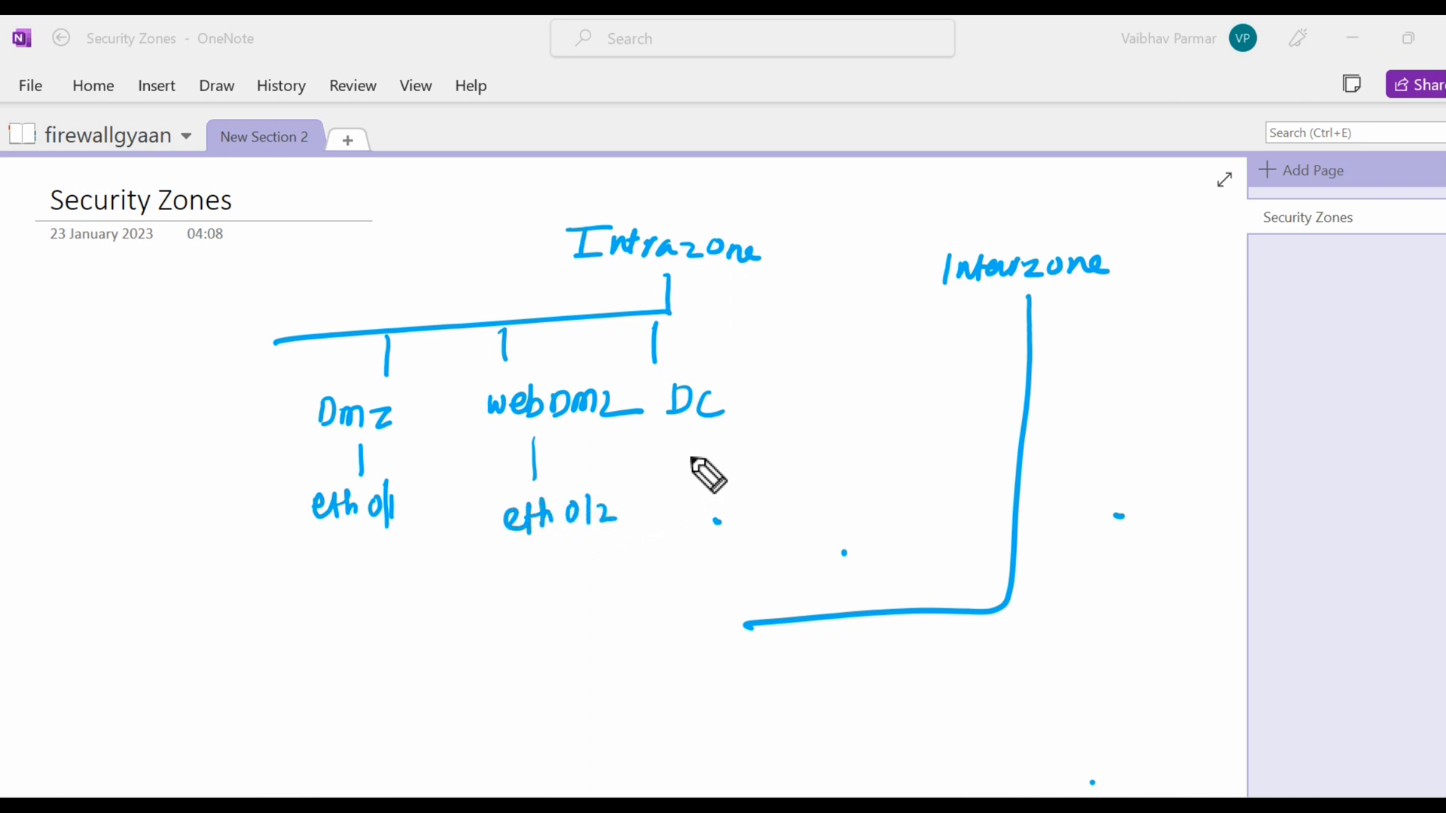
drag(705, 432, 699, 531)
mouse_move(693, 515)
mouse_down()
mouse_move(713, 509)
mouse_move(748, 532)
mouse_move(744, 508)
mouse_up()
drag(765, 503, 775, 530)
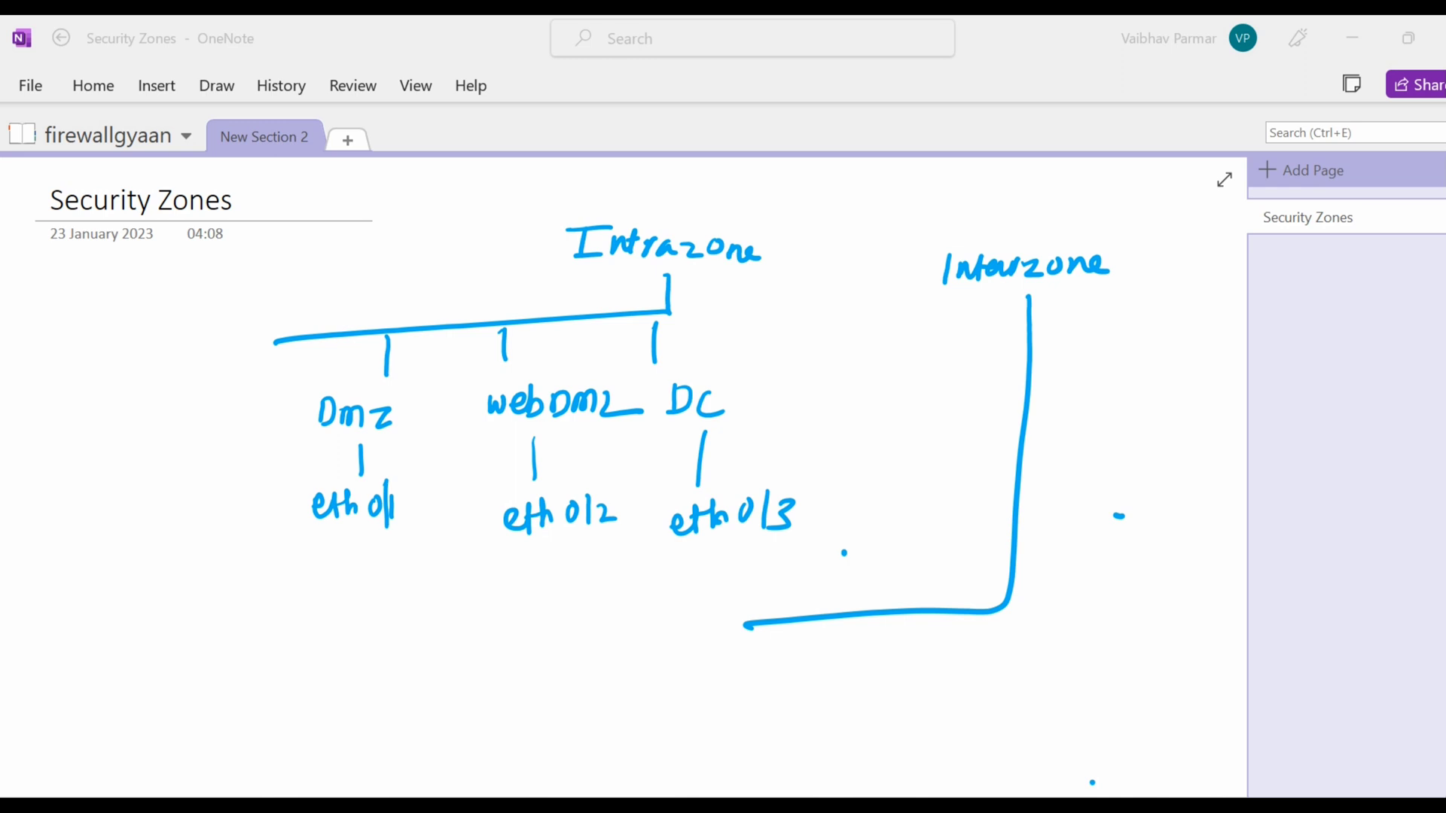
- Link eth0/1, eth0/2 and eth0/3 with curved lines ending in arrowheads
mouse_move(343, 539)
mouse_down()
mouse_move(386, 592)
mouse_move(496, 565)
mouse_move(500, 536)
mouse_move(618, 604)
mouse_move(687, 536)
mouse_up()
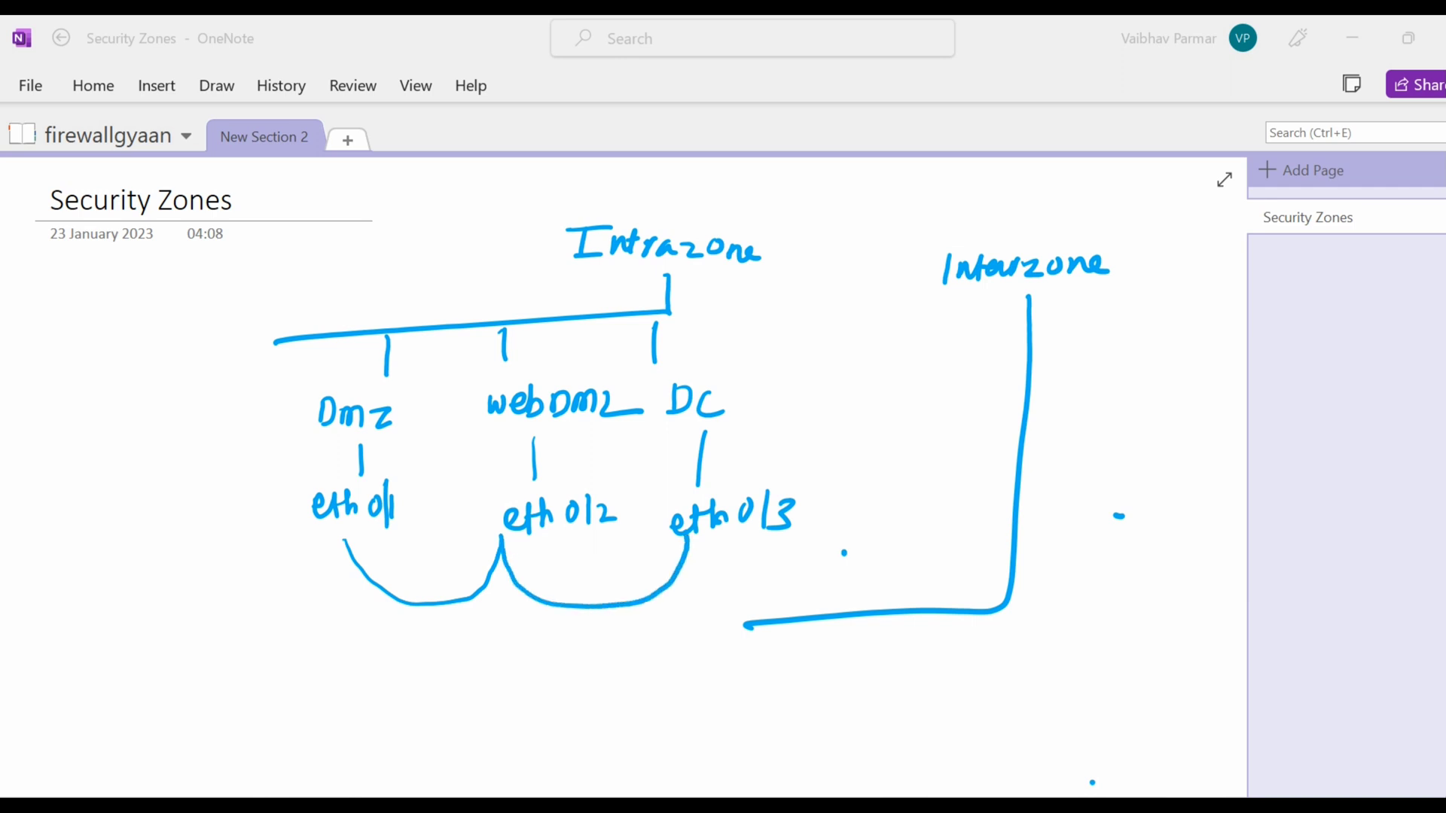
drag(426, 587, 451, 633)
mouse_move(548, 587)
mouse_down()
mouse_move(583, 602)
mouse_move(563, 623)
mouse_up()
mouse_move(663, 570)
mouse_down()
mouse_move(655, 609)
mouse_move(669, 616)
mouse_up()
mouse_move(526, 584)
mouse_down()
mouse_move(510, 594)
mouse_move(520, 606)
mouse_up()
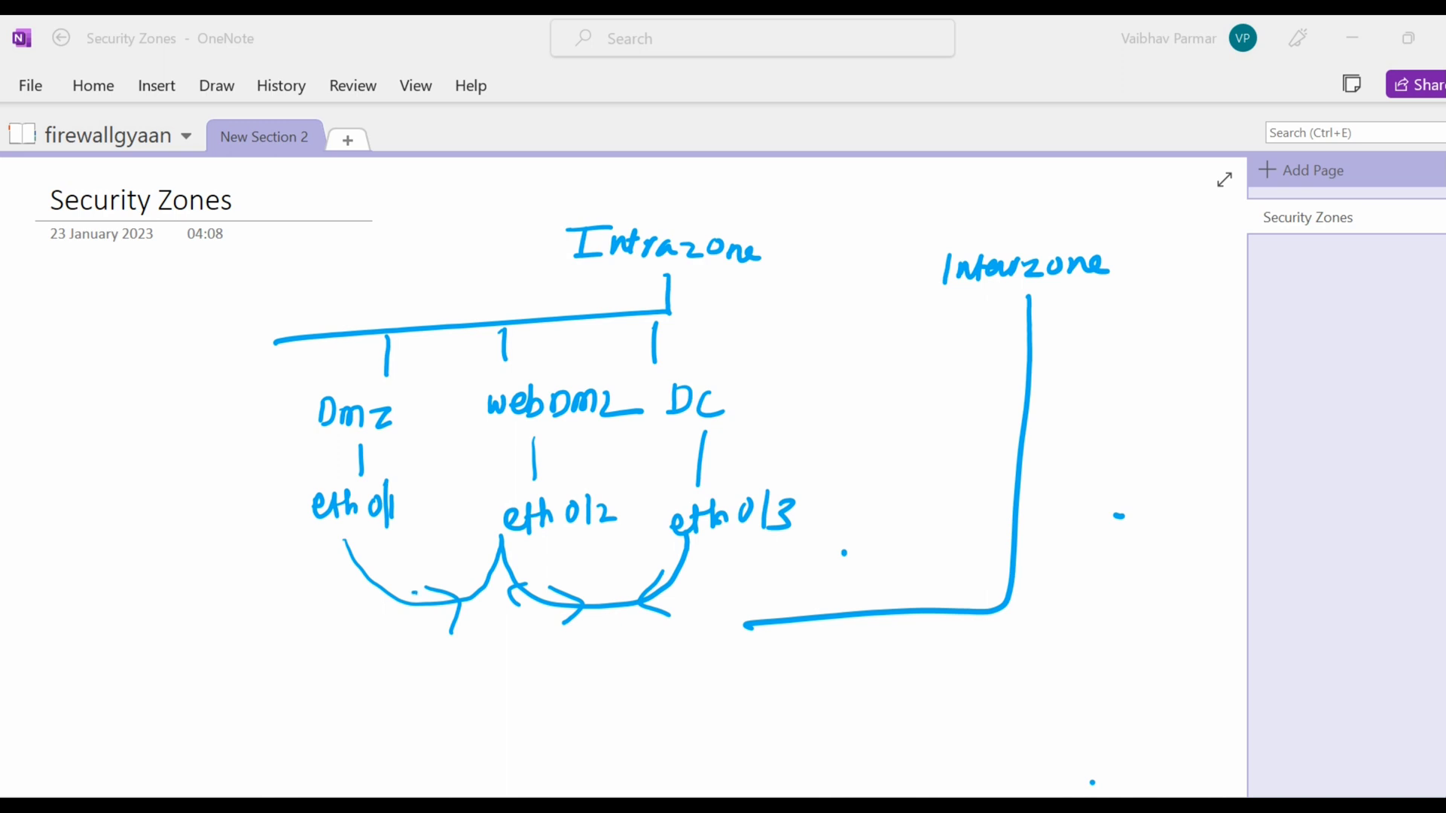
drag(416, 592, 412, 616)
- Write 'are allowed by default', erase the Interzone line, and draw a vertical divider
mouse_move(449, 665)
mouse_down()
mouse_move(451, 685)
mouse_move(491, 672)
mouse_move(552, 687)
mouse_move(584, 655)
mouse_move(601, 683)
mouse_move(674, 666)
mouse_move(682, 680)
mouse_up()
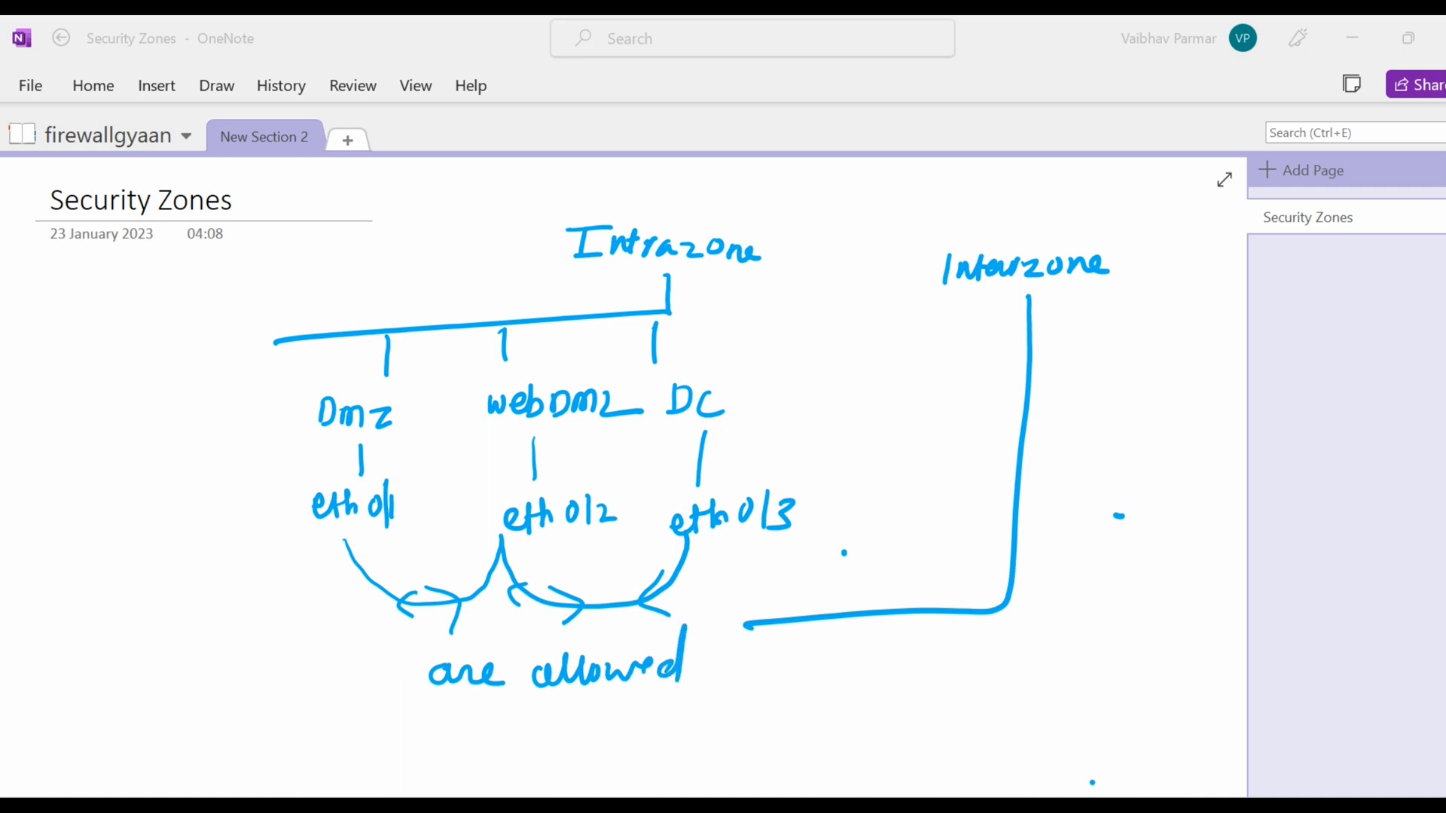
drag(424, 721, 711, 705)
drag(493, 736, 503, 756)
drag(517, 742, 518, 780)
mouse_move(545, 756)
mouse_down()
mouse_move(633, 747)
mouse_move(676, 717)
mouse_move(697, 725)
mouse_move(691, 753)
mouse_up()
drag(687, 730, 712, 727)
drag(843, 552, 941, 614)
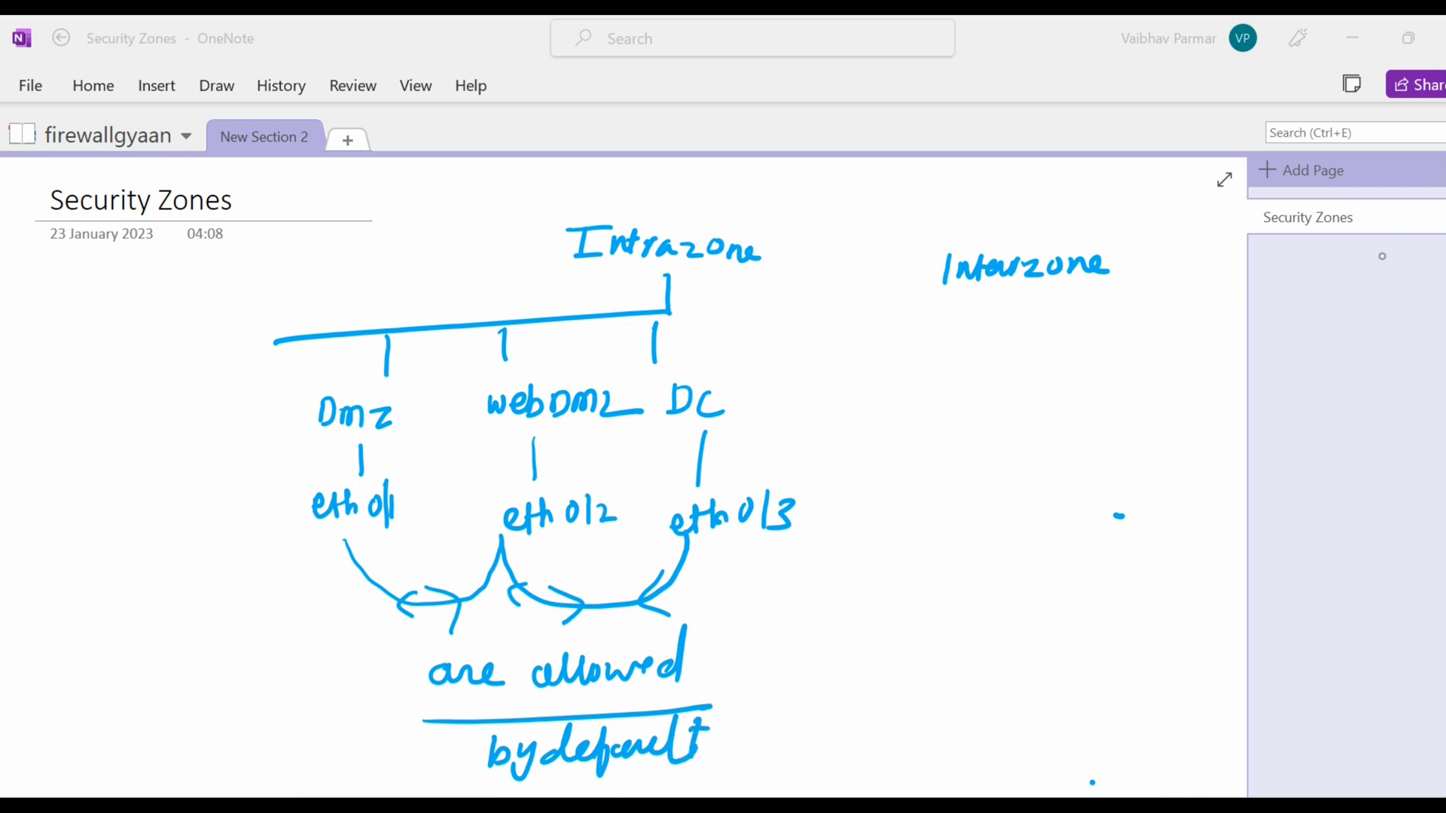
drag(832, 159, 789, 795)
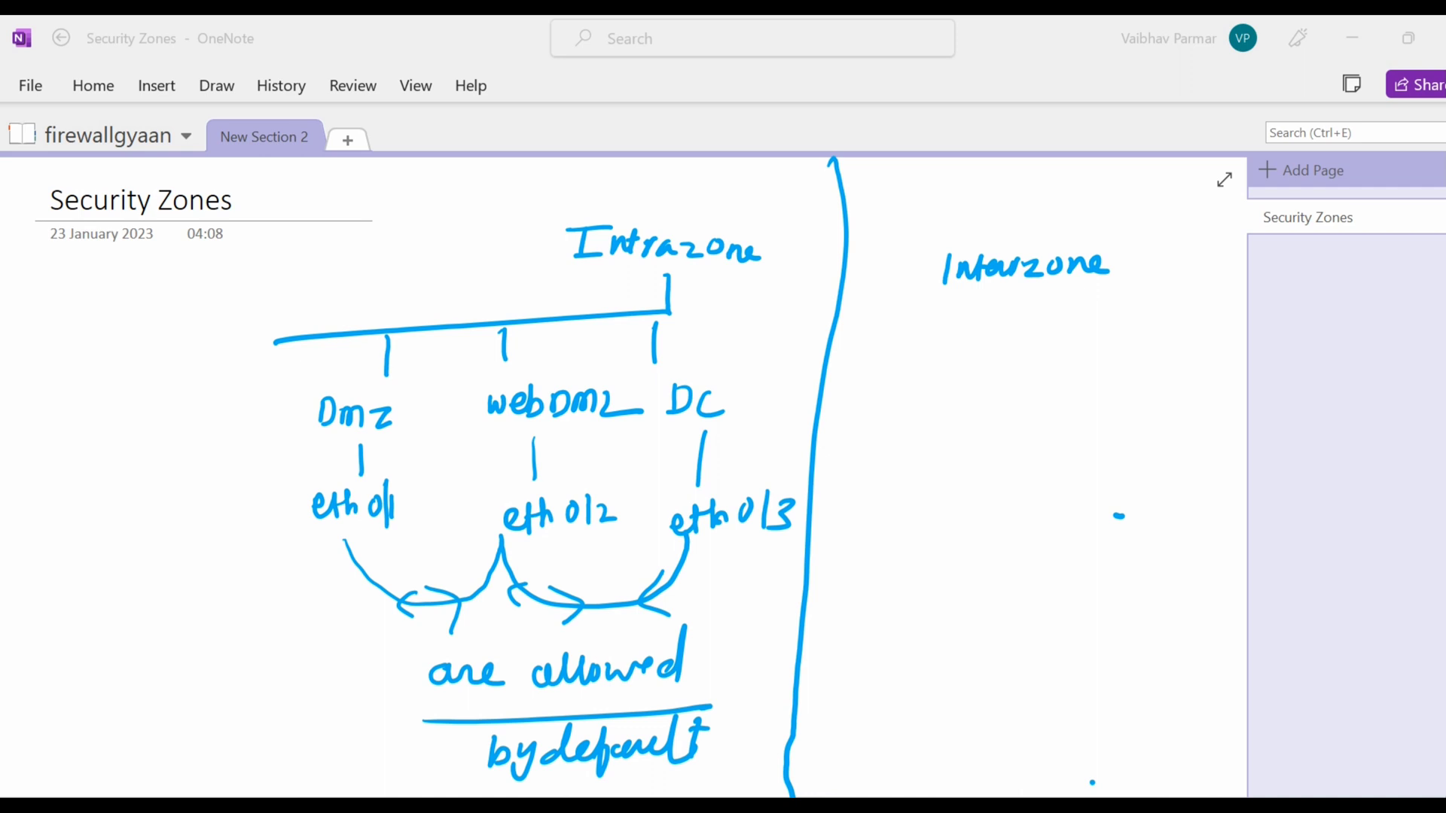
- Draw a pink stem, crossbar and three branches under Interzone
drag(1020, 292, 1018, 327)
drag(892, 329, 1220, 346)
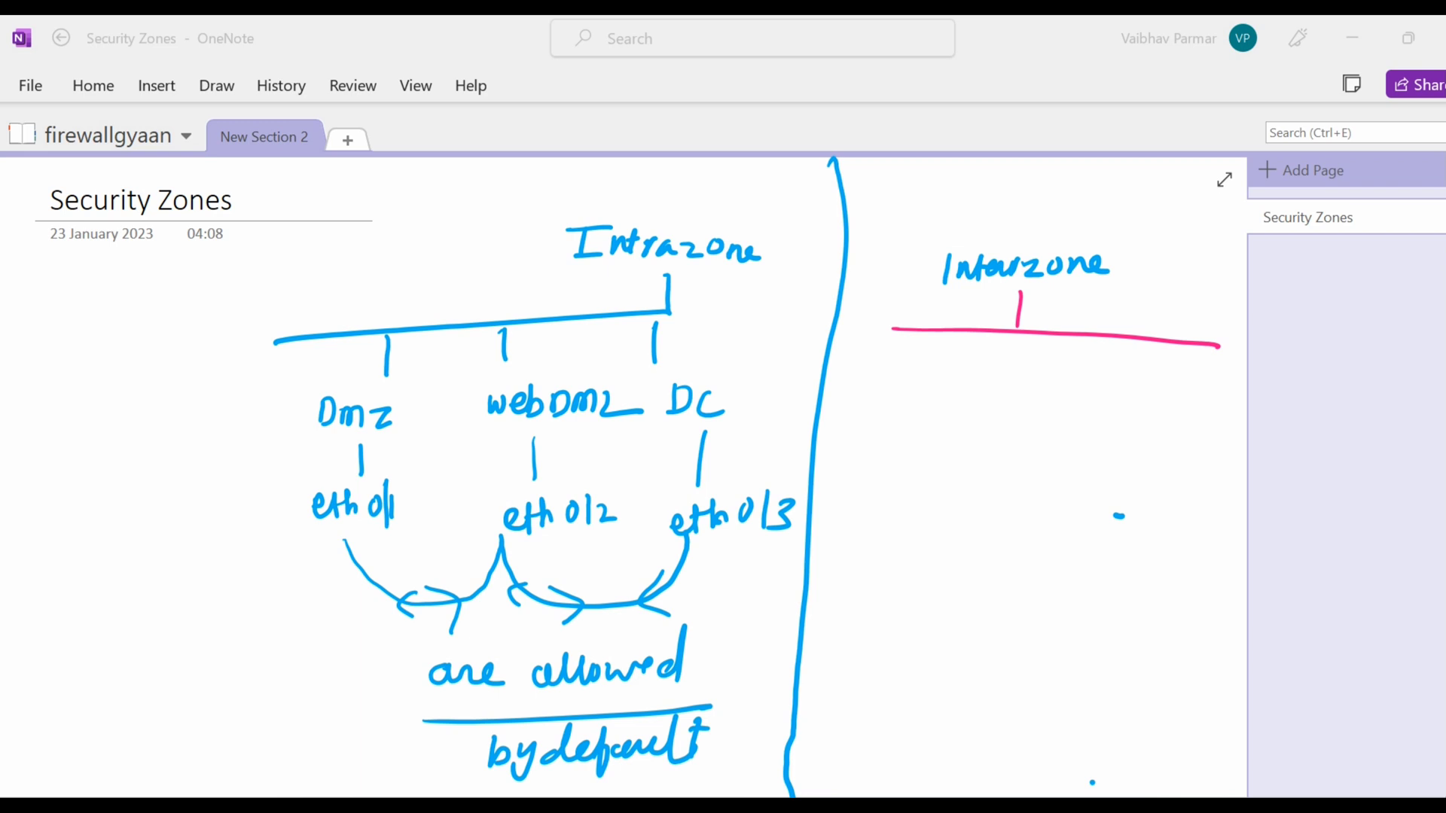
drag(925, 339, 915, 382)
drag(1040, 336, 1032, 375)
drag(1190, 356, 1184, 392)
mouse_move(844, 423)
mouse_down()
mouse_move(855, 449)
mouse_move(847, 421)
mouse_up()
- Label the left and middle pink branches 'Internet' and 'internal'
mouse_move(856, 450)
mouse_down()
mouse_move(863, 433)
mouse_move(945, 450)
mouse_up()
mouse_move(938, 422)
mouse_down()
mouse_move(943, 453)
mouse_move(965, 424)
mouse_up()
mouse_move(1037, 371)
mouse_down()
mouse_move(1009, 471)
mouse_move(1034, 473)
mouse_up()
mouse_move(1036, 452)
mouse_down()
mouse_move(1043, 472)
mouse_move(1048, 458)
mouse_up()
drag(1044, 465, 1087, 469)
mouse_move(1098, 456)
mouse_down()
mouse_move(1084, 466)
mouse_move(1105, 469)
mouse_up()
drag(1111, 436, 1114, 470)
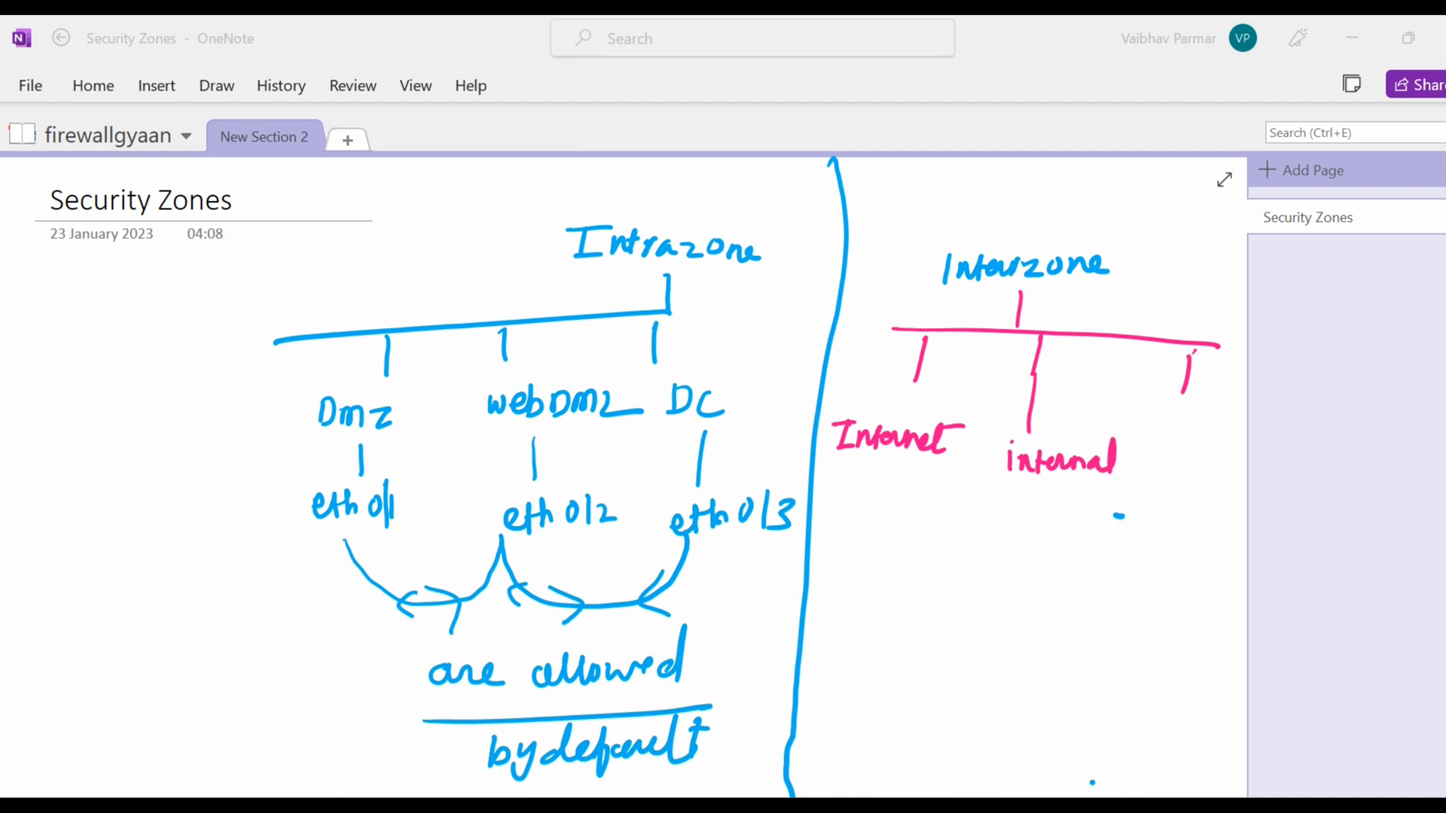
- Retrace the right pink branch and label it 'Dmz'
drag(1194, 345, 1187, 392)
drag(1176, 444, 1180, 466)
mouse_move(1194, 466)
mouse_down()
mouse_move(1207, 451)
mouse_move(1222, 465)
mouse_up()
drag(1221, 445, 1255, 463)
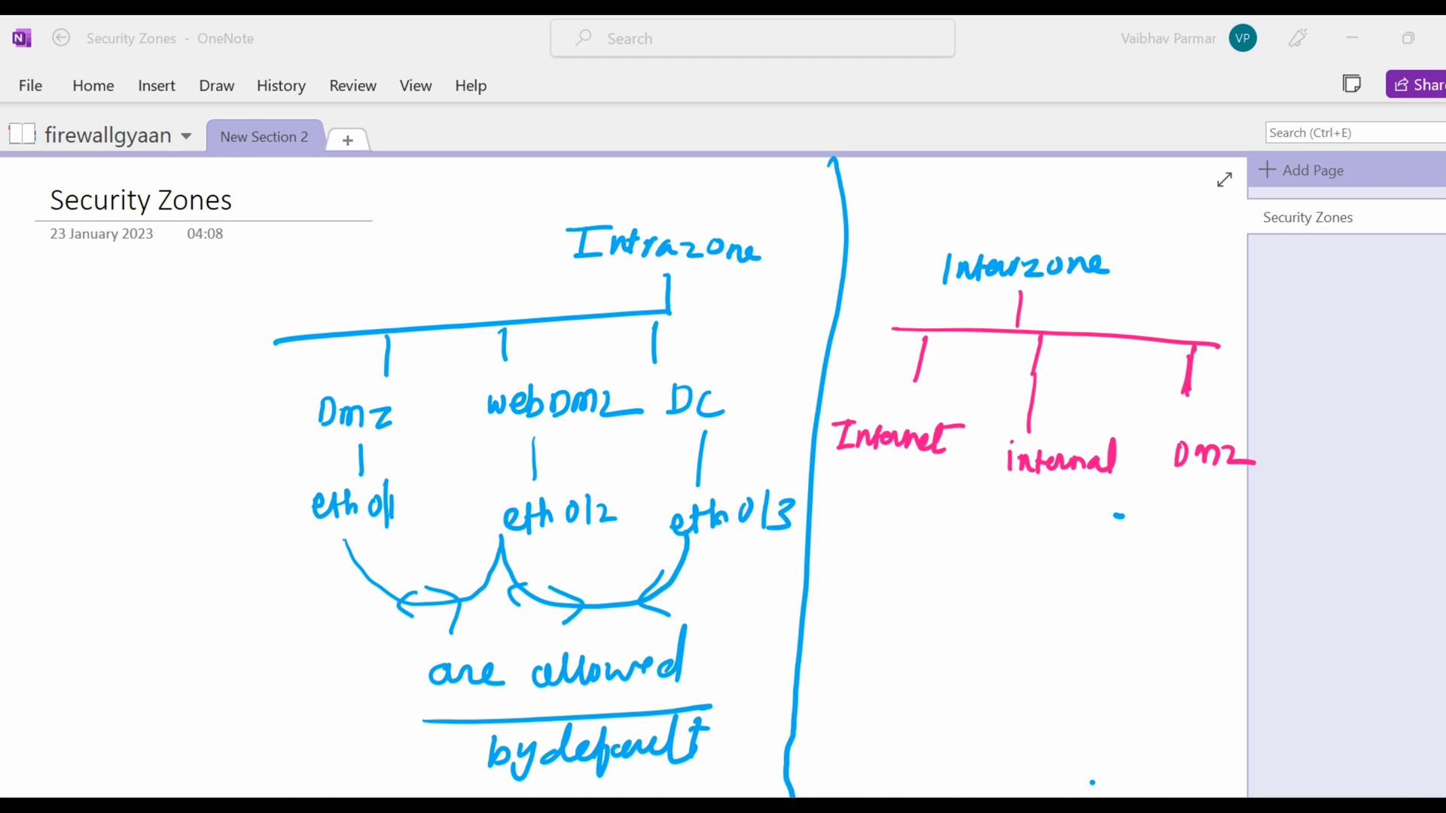
- Write pink interfaces eth0/5 under Internet and eth0/6 under internal
mouse_move(881, 469)
mouse_down()
mouse_move(858, 565)
mouse_move(874, 550)
mouse_up()
mouse_move(879, 541)
mouse_down()
mouse_move(892, 566)
mouse_move(901, 548)
mouse_move(915, 563)
mouse_up()
drag(913, 532, 912, 586)
mouse_move(1034, 497)
mouse_down()
mouse_move(1009, 588)
mouse_move(1075, 568)
mouse_up()
mouse_move(1096, 555)
mouse_down()
mouse_move(1093, 580)
mouse_move(1115, 586)
mouse_up()
drag(1214, 486, 1205, 542)
- Write eth0/7 under the pink Dmz and link the interfaces with a 'denies' note
drag(1176, 587, 1187, 595)
mouse_move(1199, 568)
mouse_down()
mouse_move(1195, 598)
mouse_move(1220, 575)
mouse_up()
mouse_move(1214, 565)
mouse_down()
mouse_move(1226, 594)
mouse_move(1243, 569)
mouse_move(1262, 594)
mouse_up()
mouse_move(1276, 570)
mouse_down()
mouse_move(1303, 565)
mouse_move(1284, 603)
mouse_up()
drag(1292, 588, 1322, 584)
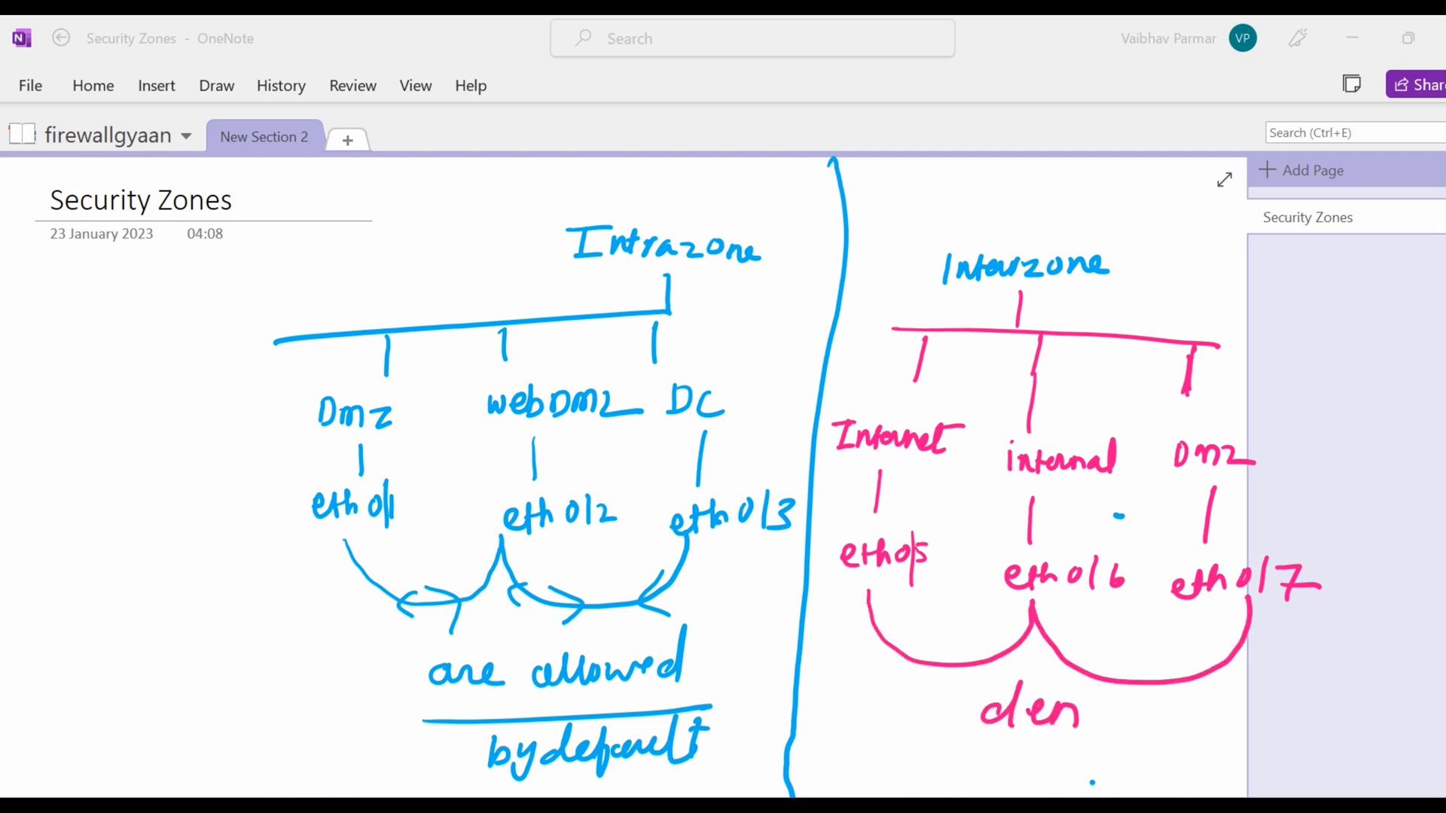
mouse_move(1092, 706)
mouse_down()
mouse_move(1089, 735)
mouse_move(1126, 736)
mouse_up()
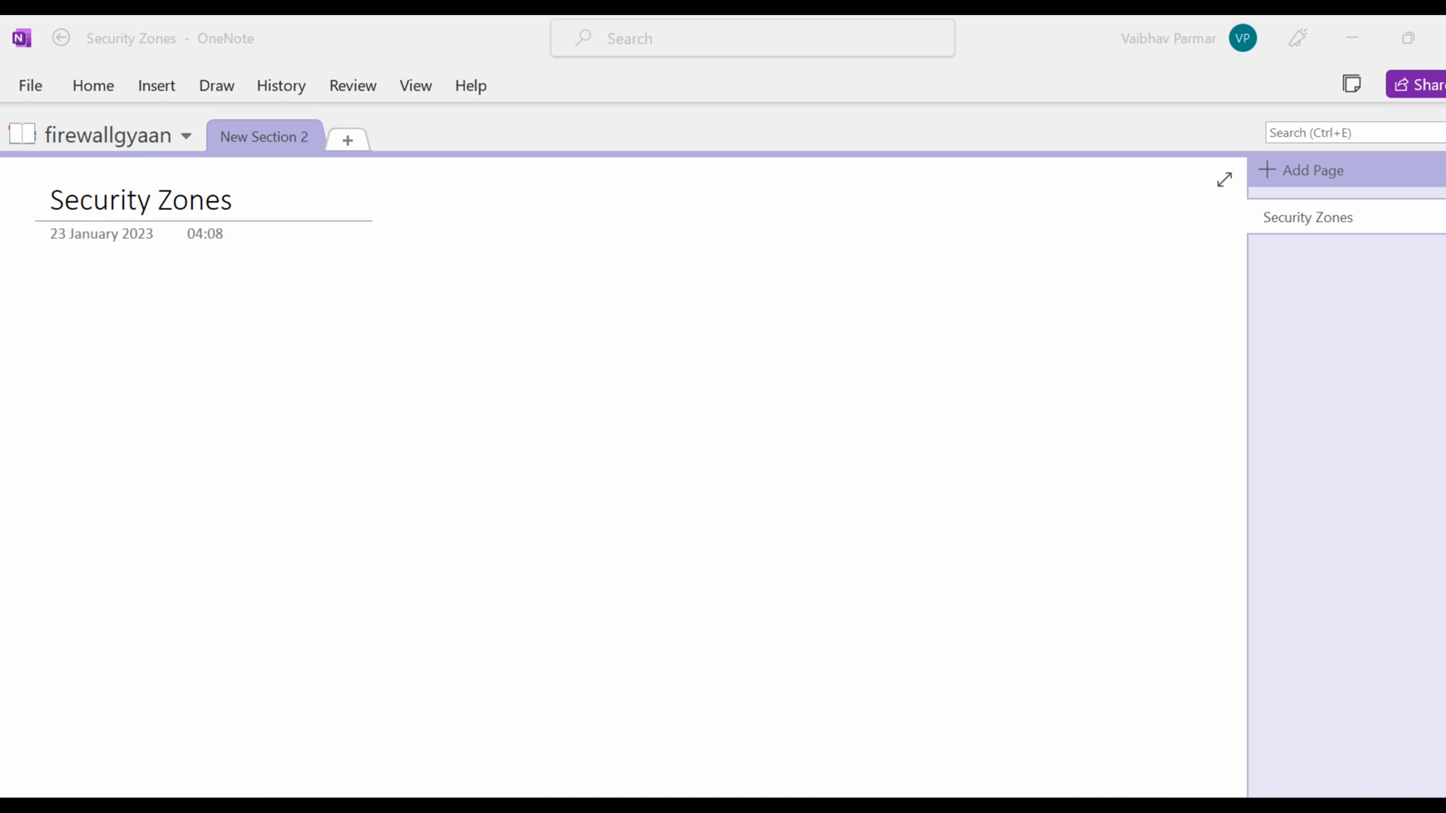
- Draw a firewall box labelled 'PA F/W'
drag(840, 29, 845, 15)
mouse_move(574, 273)
mouse_down()
mouse_move(570, 347)
mouse_move(960, 274)
mouse_move(1024, 354)
mouse_up()
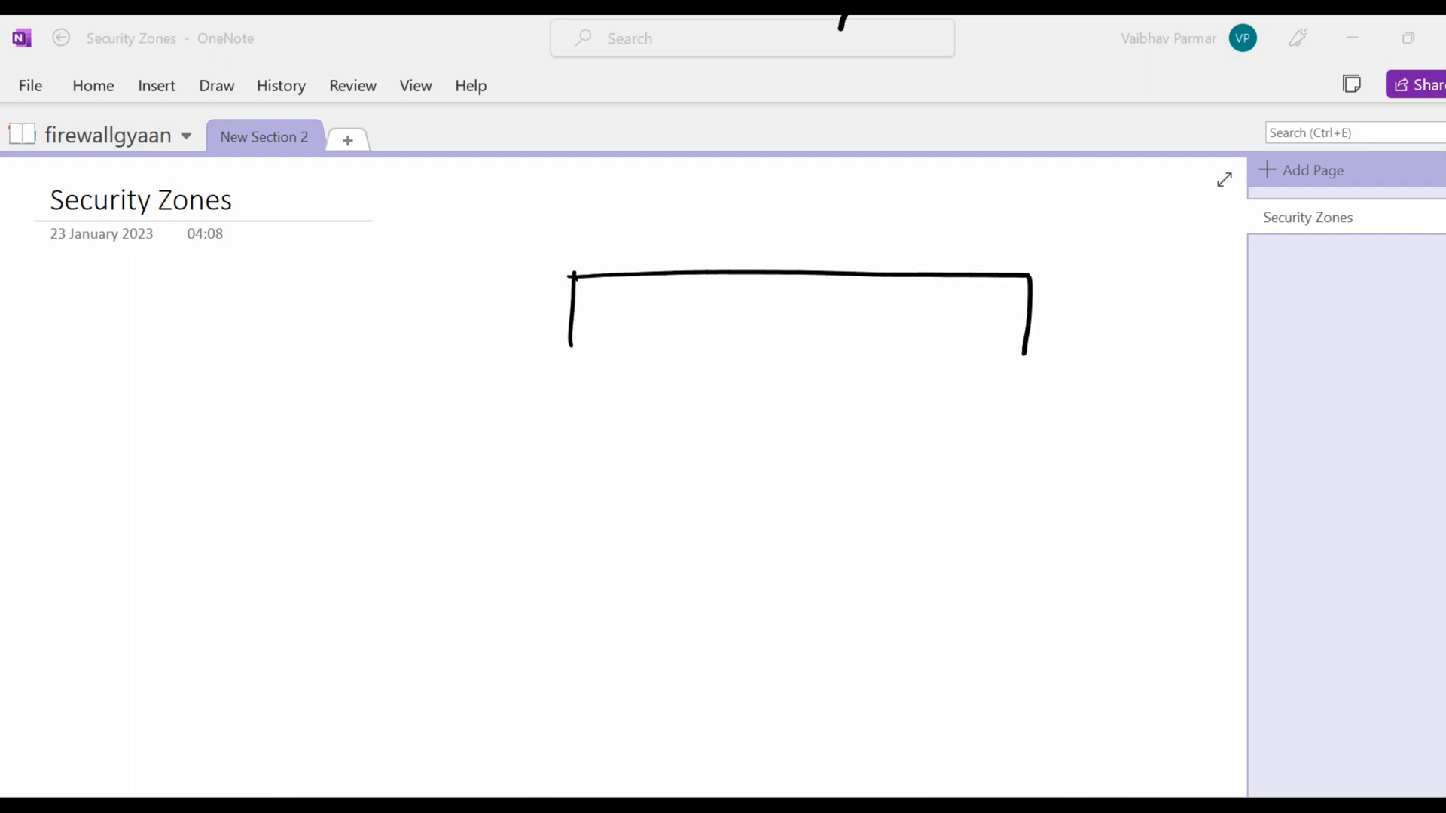
drag(572, 354, 1031, 352)
drag(746, 314, 744, 344)
mouse_move(748, 315)
mouse_down()
mouse_move(750, 331)
mouse_move(804, 329)
mouse_up()
mouse_move(833, 316)
mouse_down()
mouse_move(831, 339)
mouse_move(847, 315)
mouse_up()
drag(836, 329, 863, 348)
mouse_move(877, 322)
mouse_down()
mouse_move(890, 338)
mouse_move(907, 324)
mouse_up()
- Draw ports along the box's bottom and label the first two Zone1 and zone2
mouse_move(570, 355)
mouse_down()
mouse_move(631, 378)
mouse_move(629, 356)
mouse_move(715, 355)
mouse_move(747, 378)
mouse_move(808, 354)
mouse_move(914, 381)
mouse_move(909, 354)
mouse_move(999, 354)
mouse_up()
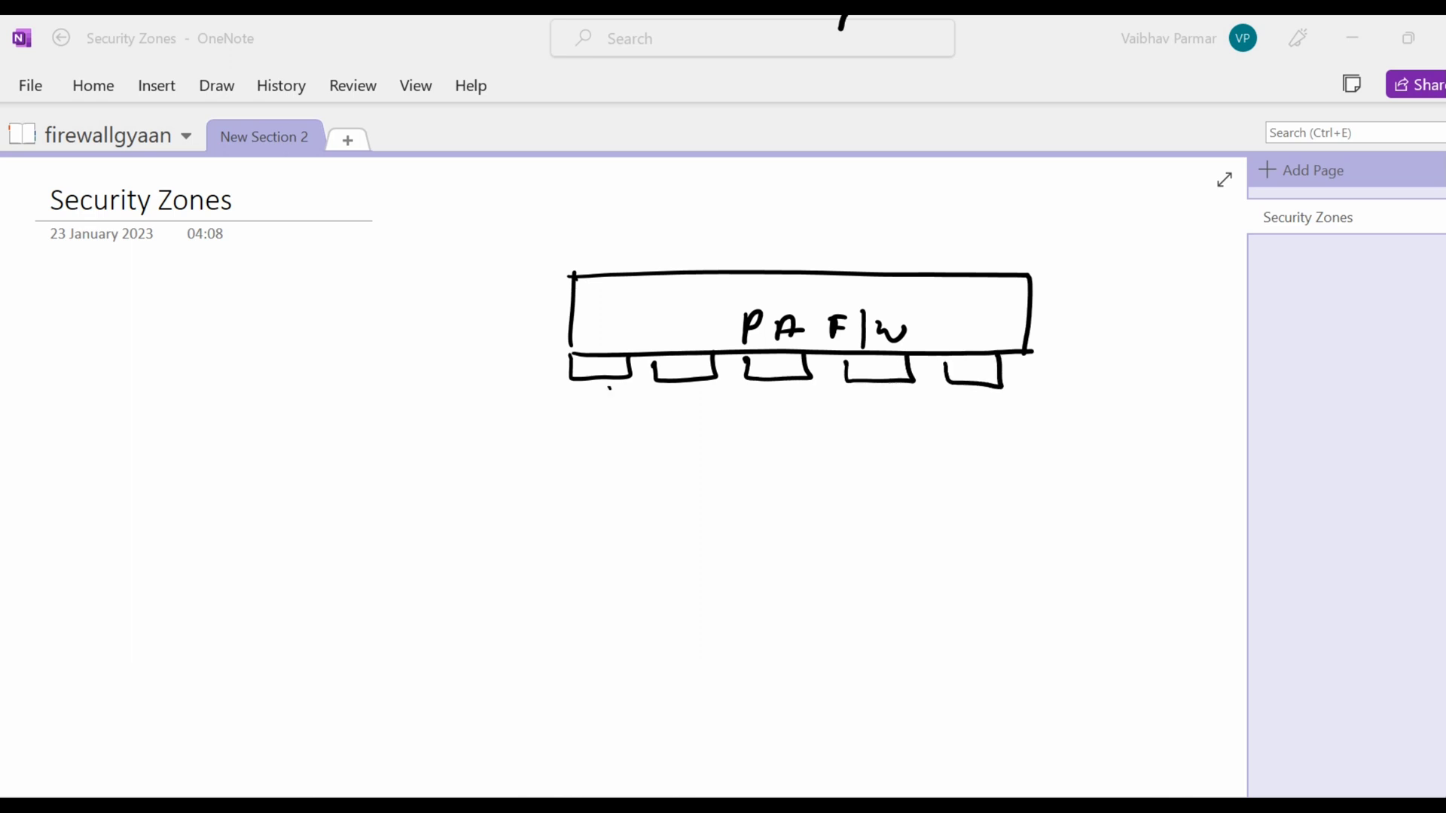
drag(609, 386, 606, 426)
mouse_move(586, 451)
mouse_down()
mouse_move(571, 465)
mouse_move(618, 456)
mouse_up()
key(ctrl+z)
mouse_move(551, 456)
mouse_down()
mouse_move(575, 479)
mouse_move(621, 483)
mouse_up()
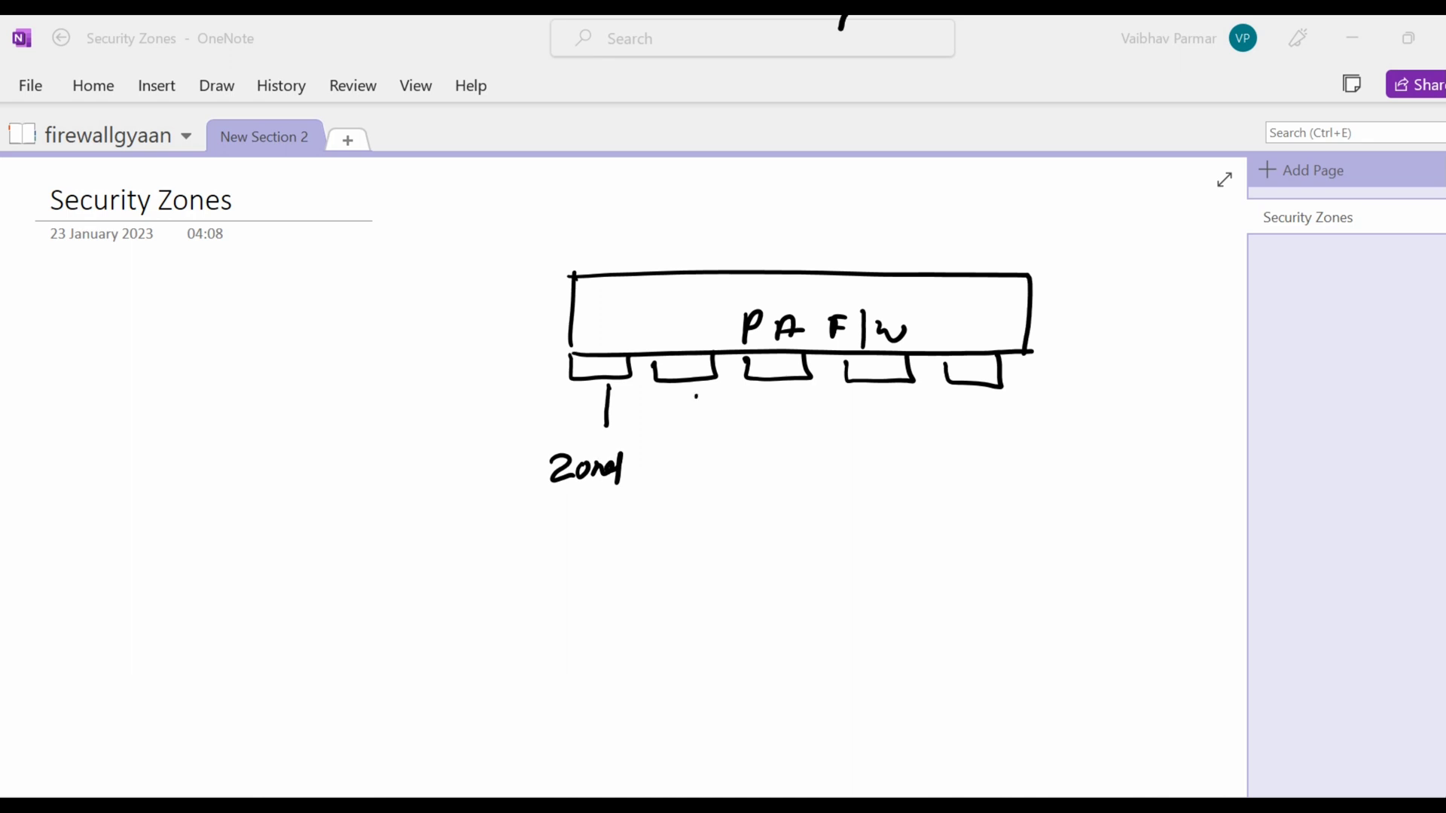
mouse_move(699, 390)
mouse_down()
mouse_move(701, 488)
mouse_move(750, 471)
mouse_move(765, 494)
mouse_up()
mouse_move(803, 387)
mouse_down()
mouse_move(803, 414)
mouse_move(862, 496)
mouse_up()
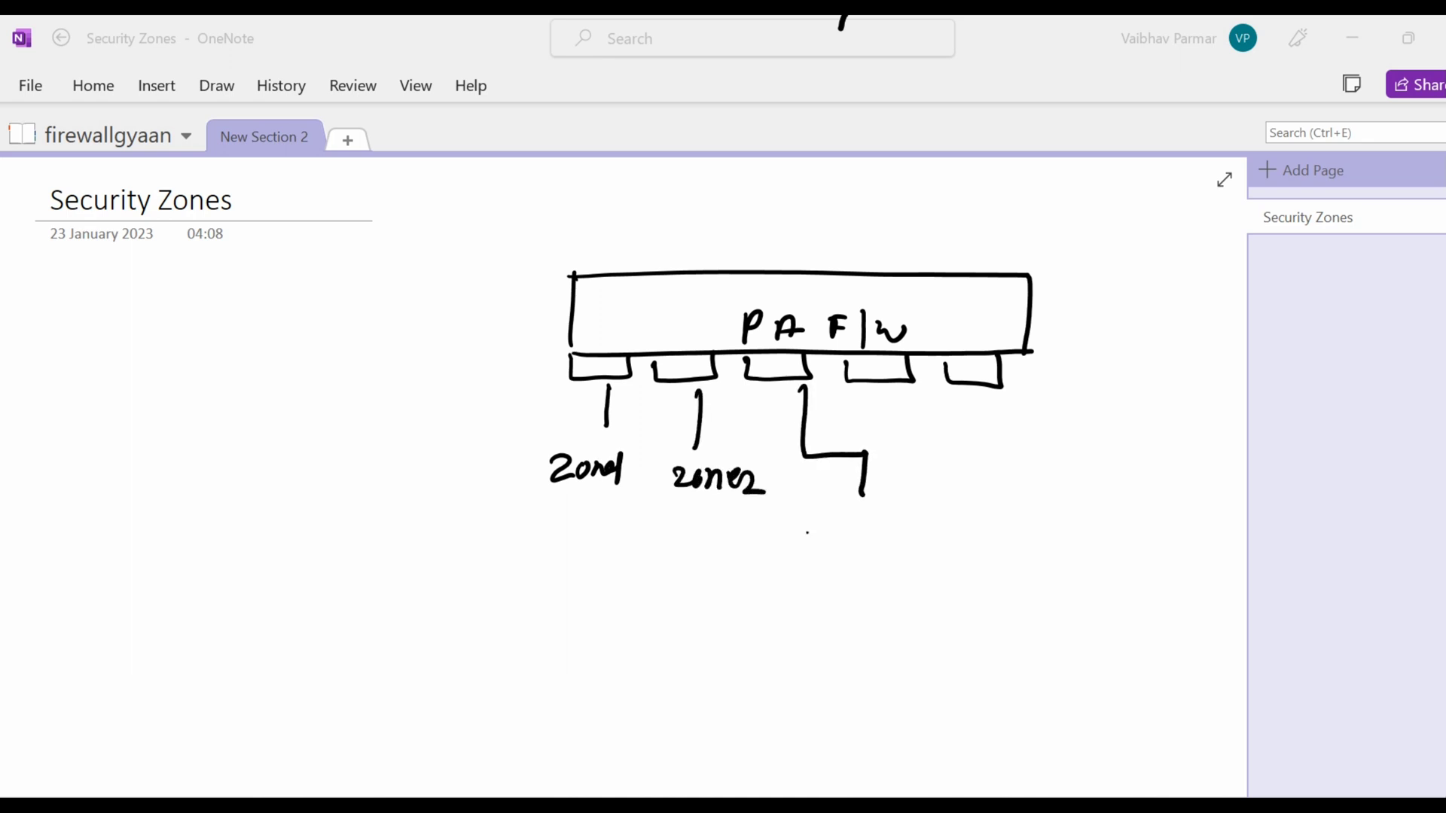
- Connect ports three to five and label them zone 3, zone 4 and zone 5
drag(802, 532, 834, 558)
mouse_move(844, 536)
mouse_down()
mouse_move(896, 556)
mouse_move(855, 593)
mouse_up()
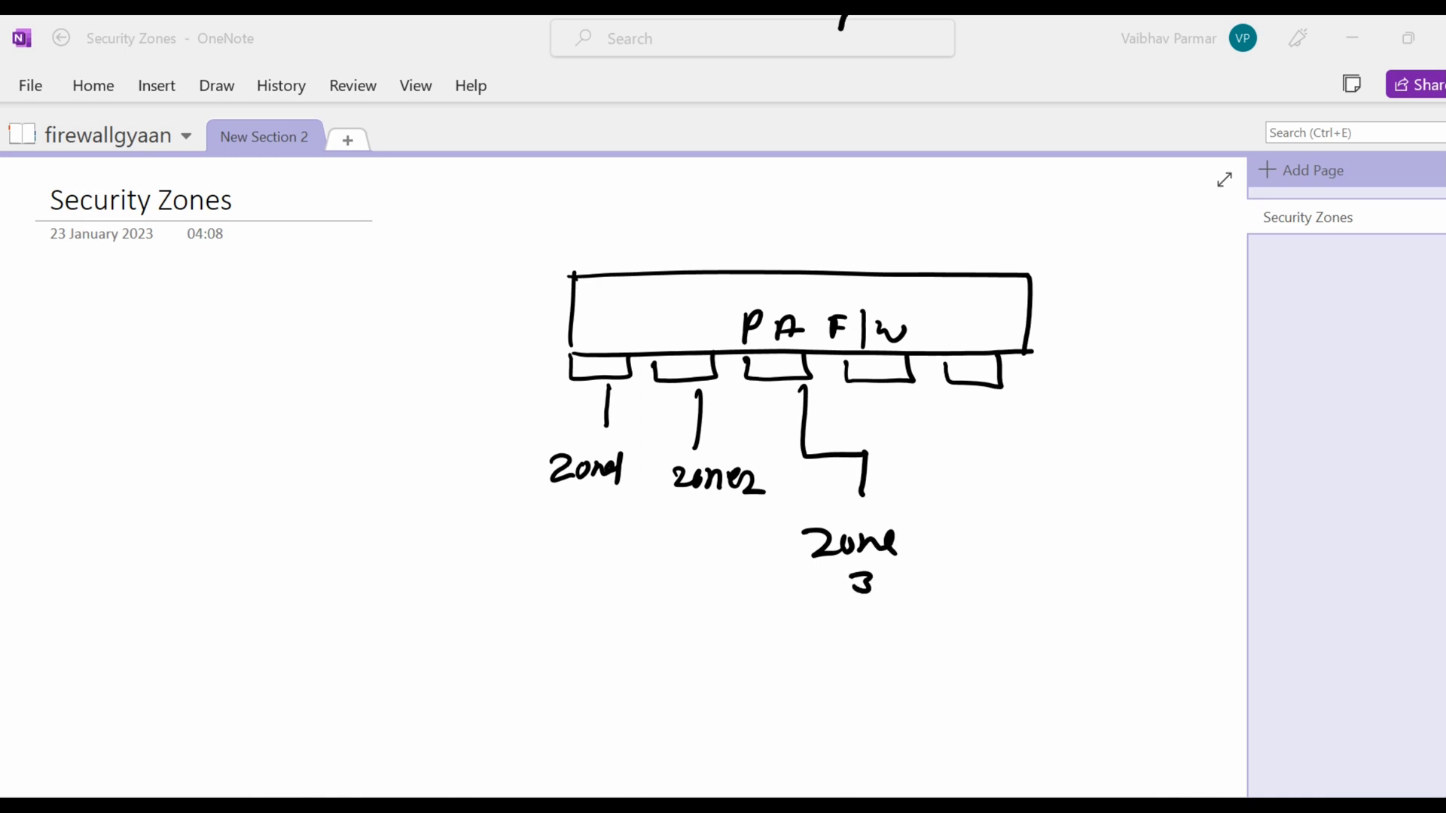
mouse_move(892, 387)
mouse_down()
mouse_move(956, 437)
mouse_move(973, 570)
mouse_move(994, 566)
mouse_up()
drag(997, 552, 1021, 572)
mouse_move(1046, 548)
mouse_down()
mouse_move(1030, 554)
mouse_move(1051, 571)
mouse_move(1026, 599)
mouse_up()
drag(1021, 589, 1025, 611)
mouse_move(995, 393)
mouse_down()
mouse_move(1114, 500)
mouse_move(1116, 521)
mouse_up()
drag(1082, 564, 1107, 580)
mouse_move(1115, 566)
mouse_down()
mouse_move(1145, 577)
mouse_move(1229, 560)
mouse_move(1209, 584)
mouse_move(1271, 547)
mouse_up()
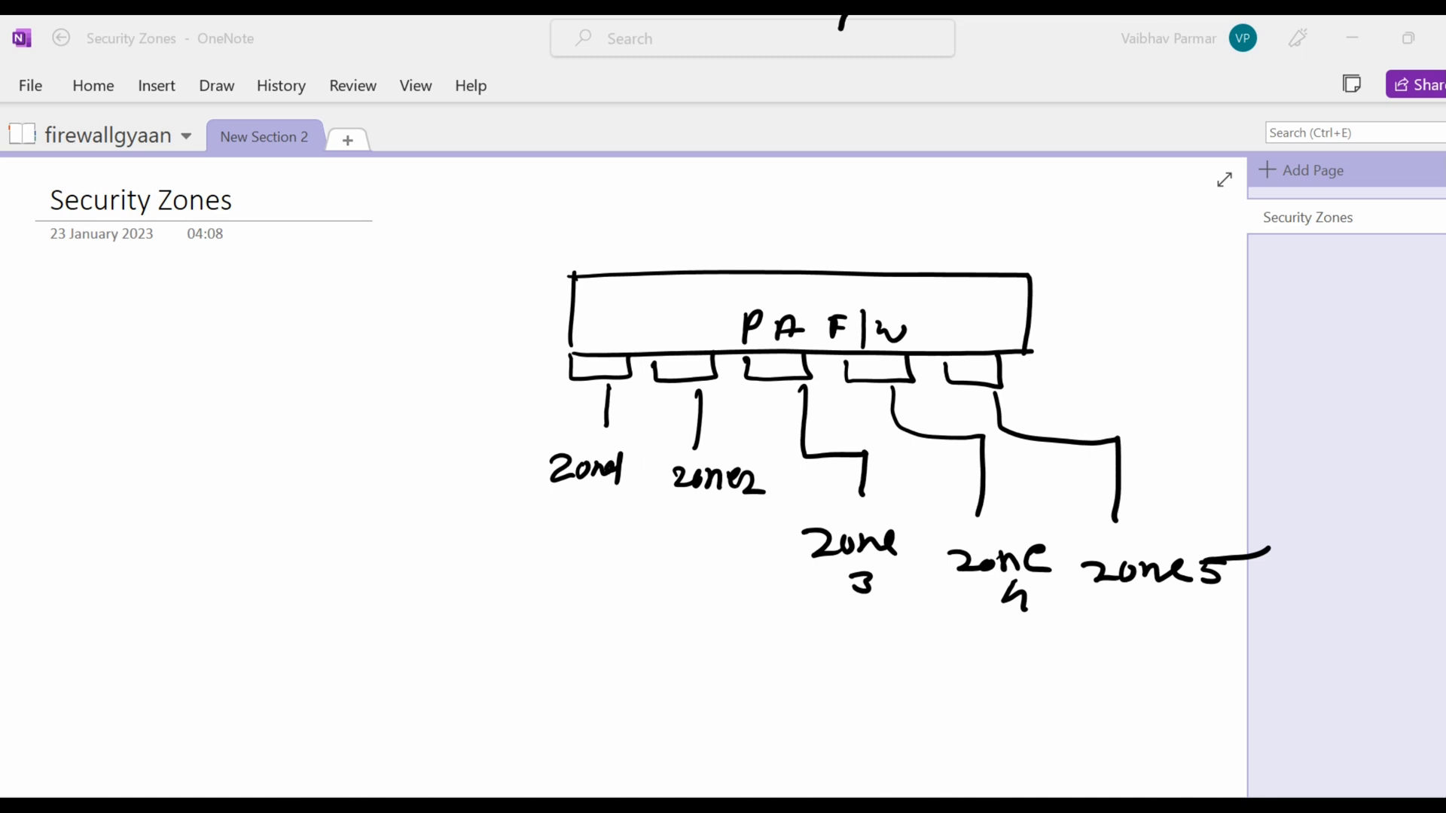
- Undo the zone1/zone2 labels, join the first two ports, and write an underlined 'zone1'
key(ctrl+z)
key(ctrl+z)
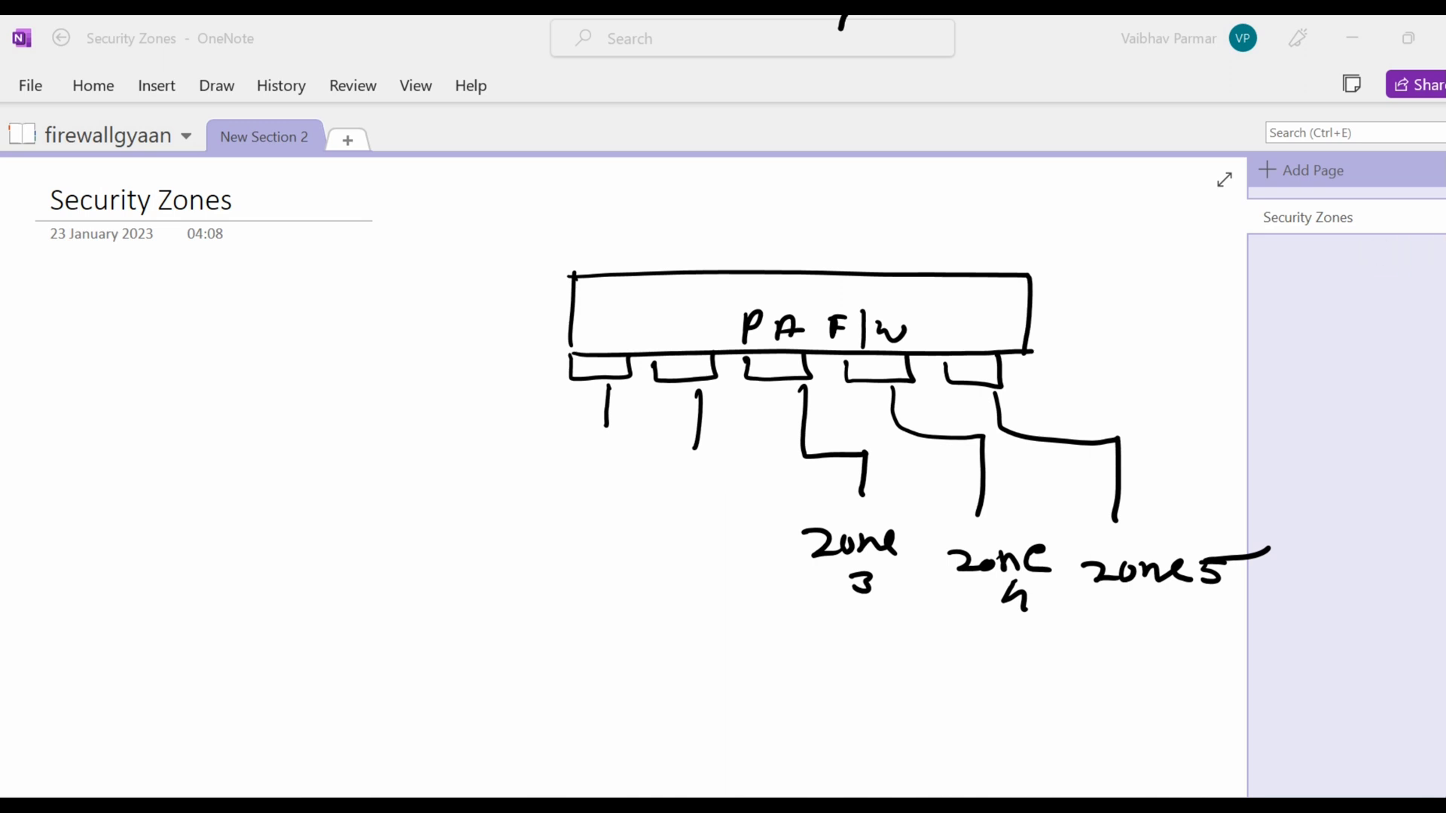
mouse_move(607, 386)
mouse_down()
mouse_move(601, 437)
mouse_move(693, 444)
mouse_up()
mouse_move(702, 381)
mouse_down()
mouse_move(698, 426)
mouse_move(640, 501)
mouse_up()
drag(542, 535, 567, 561)
mouse_move(593, 546)
mouse_down()
mouse_move(578, 559)
mouse_move(596, 548)
mouse_up()
mouse_move(605, 562)
mouse_down()
mouse_move(629, 545)
mouse_move(646, 565)
mouse_up()
drag(656, 531, 660, 575)
drag(521, 598, 674, 587)
drag(511, 603, 680, 588)
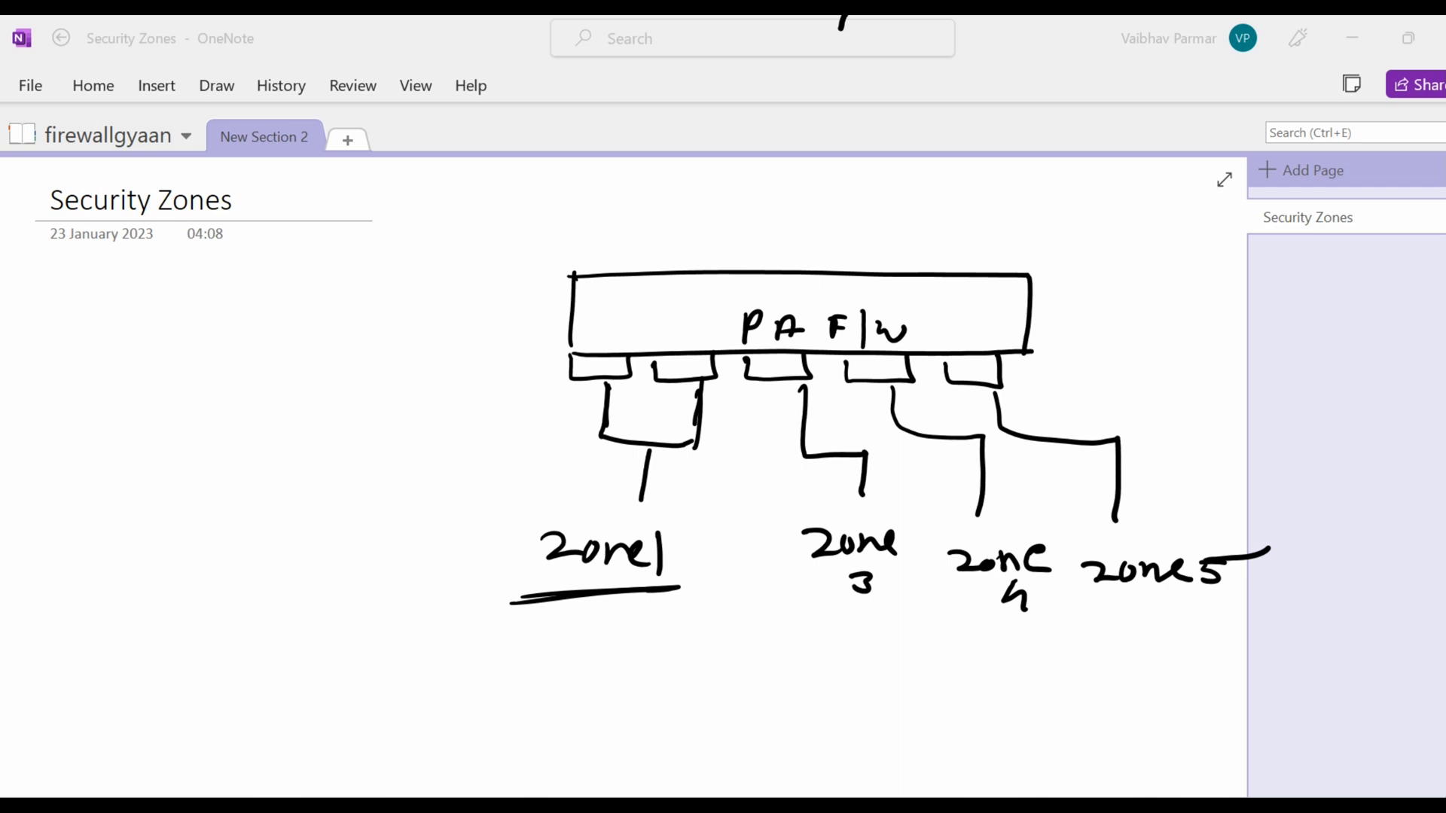
- Clear the port diagram and handwrite the heading 'Security policies'
key(e)
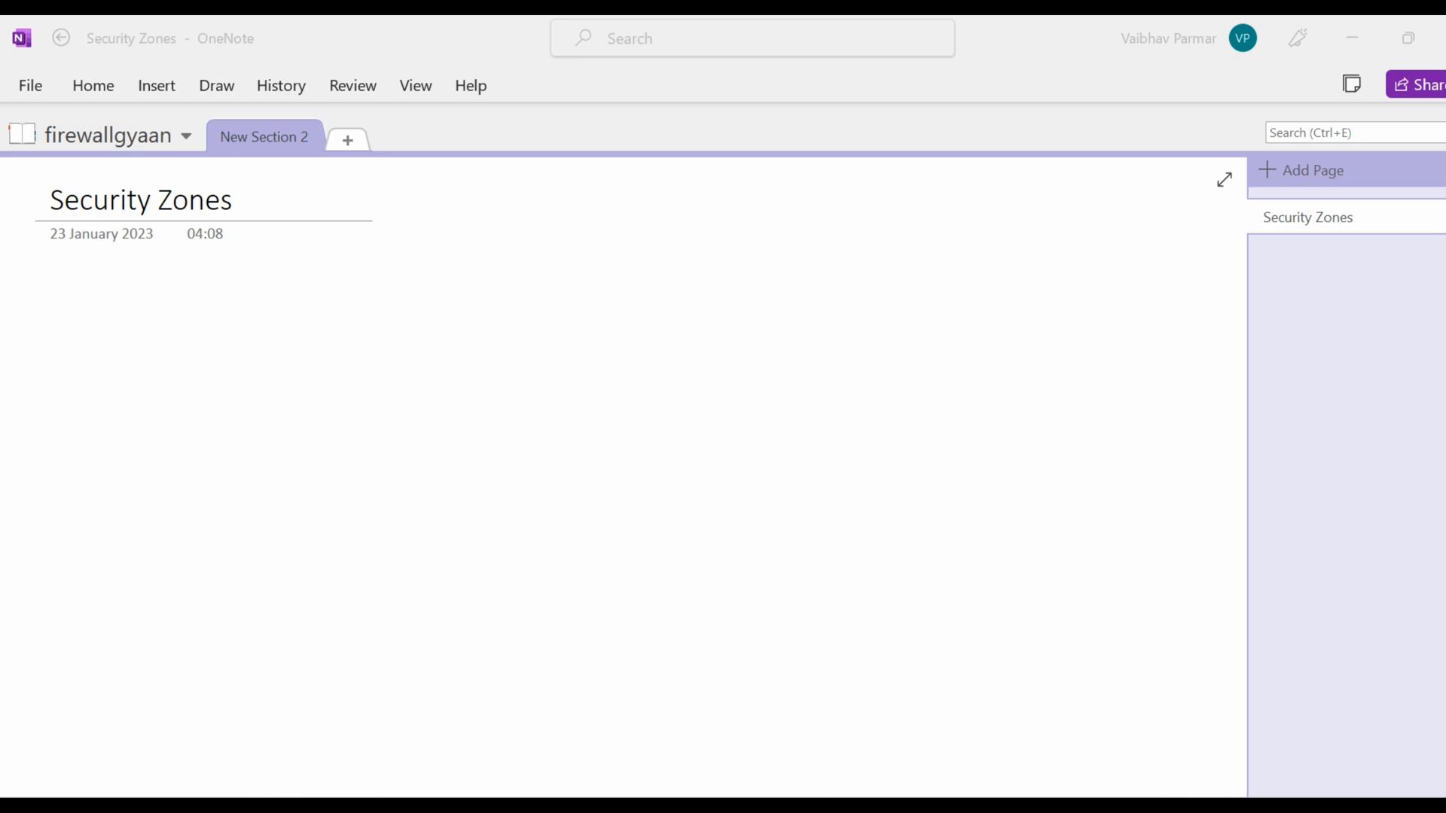
mouse_move(671, 264)
mouse_down()
mouse_move(640, 269)
mouse_move(633, 292)
mouse_up()
mouse_move(662, 284)
mouse_down()
mouse_move(721, 295)
mouse_move(736, 279)
mouse_move(772, 320)
mouse_move(766, 309)
mouse_up()
drag(812, 287, 809, 312)
drag(814, 291, 850, 301)
drag(858, 271, 872, 301)
drag(881, 287, 890, 301)
mouse_move(909, 290)
mouse_down()
mouse_move(908, 308)
mouse_move(927, 301)
mouse_up()
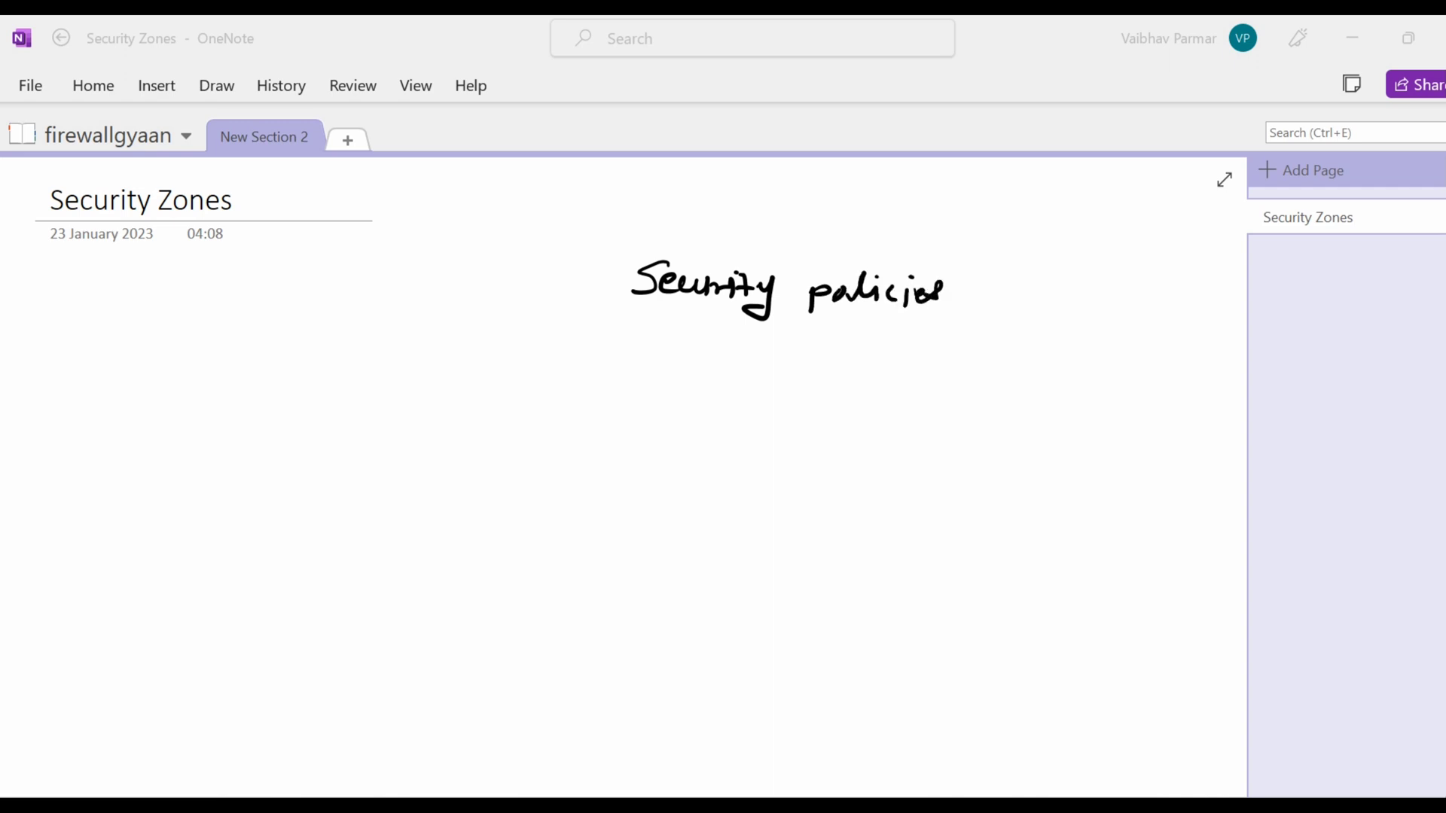
- Draw a bracket under the heading and write 'will be applied' beneath it
drag(765, 325, 765, 370)
drag(631, 372, 941, 371)
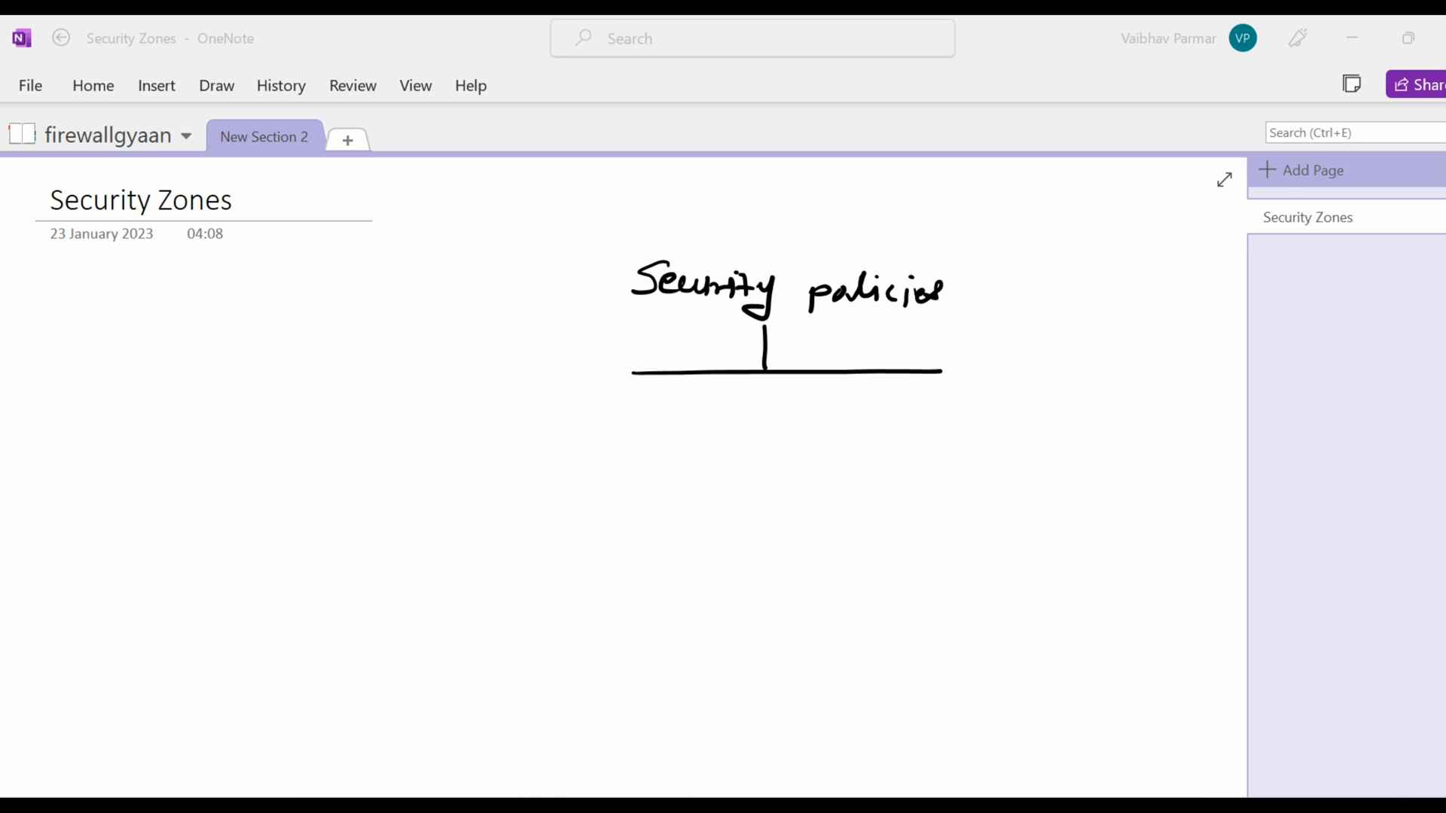
drag(637, 376, 634, 413)
drag(937, 374, 936, 406)
mouse_move(708, 425)
mouse_down()
mouse_move(715, 451)
mouse_move(738, 426)
mouse_up()
drag(746, 431, 760, 454)
mouse_move(773, 427)
mouse_down()
mouse_move(777, 451)
mouse_move(890, 438)
mouse_move(908, 467)
mouse_move(946, 433)
mouse_move(995, 440)
mouse_move(1018, 410)
mouse_up()
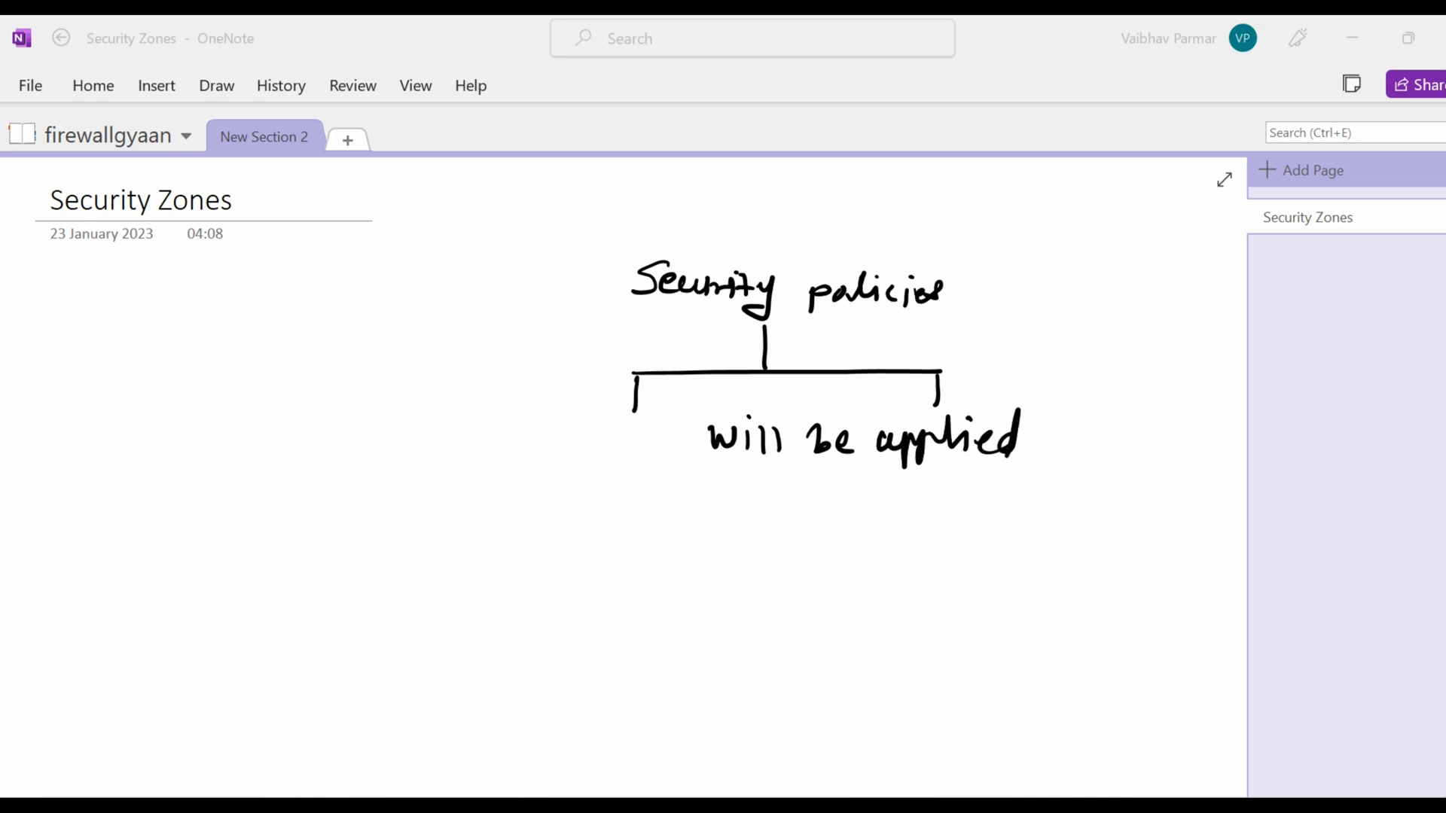
- Draw a down arrow to the word 'Zones' and box it
mouse_move(787, 479)
mouse_down()
mouse_move(788, 542)
mouse_move(807, 523)
mouse_up()
mouse_move(697, 591)
mouse_down()
mouse_move(756, 610)
mouse_move(769, 593)
mouse_up()
drag(780, 589, 798, 607)
drag(800, 600, 829, 607)
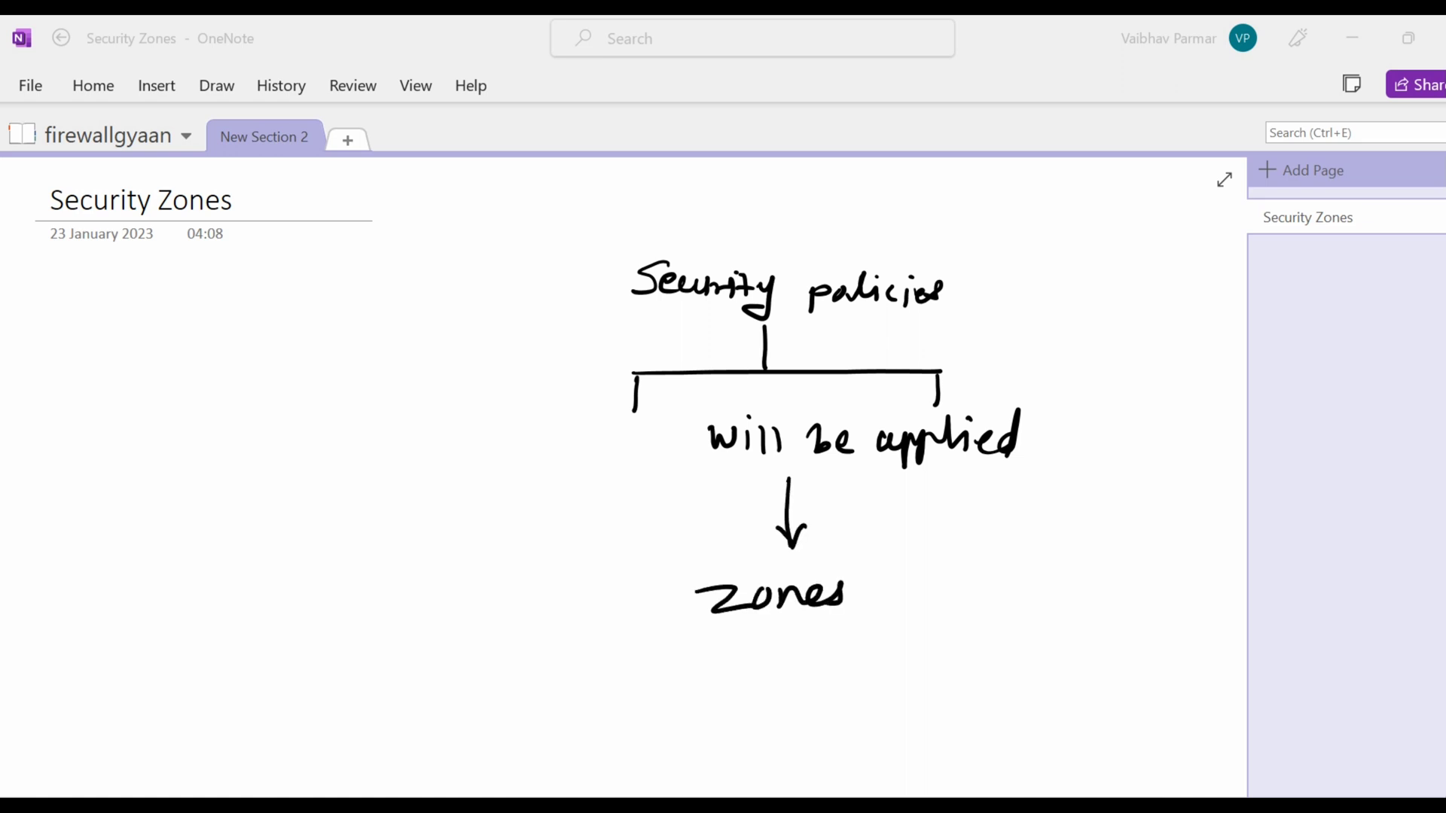
mouse_move(619, 640)
mouse_down()
mouse_move(802, 632)
mouse_move(931, 607)
mouse_move(938, 580)
mouse_up()
mouse_move(637, 565)
mouse_down()
mouse_move(629, 625)
mouse_move(848, 565)
mouse_move(951, 565)
mouse_up()
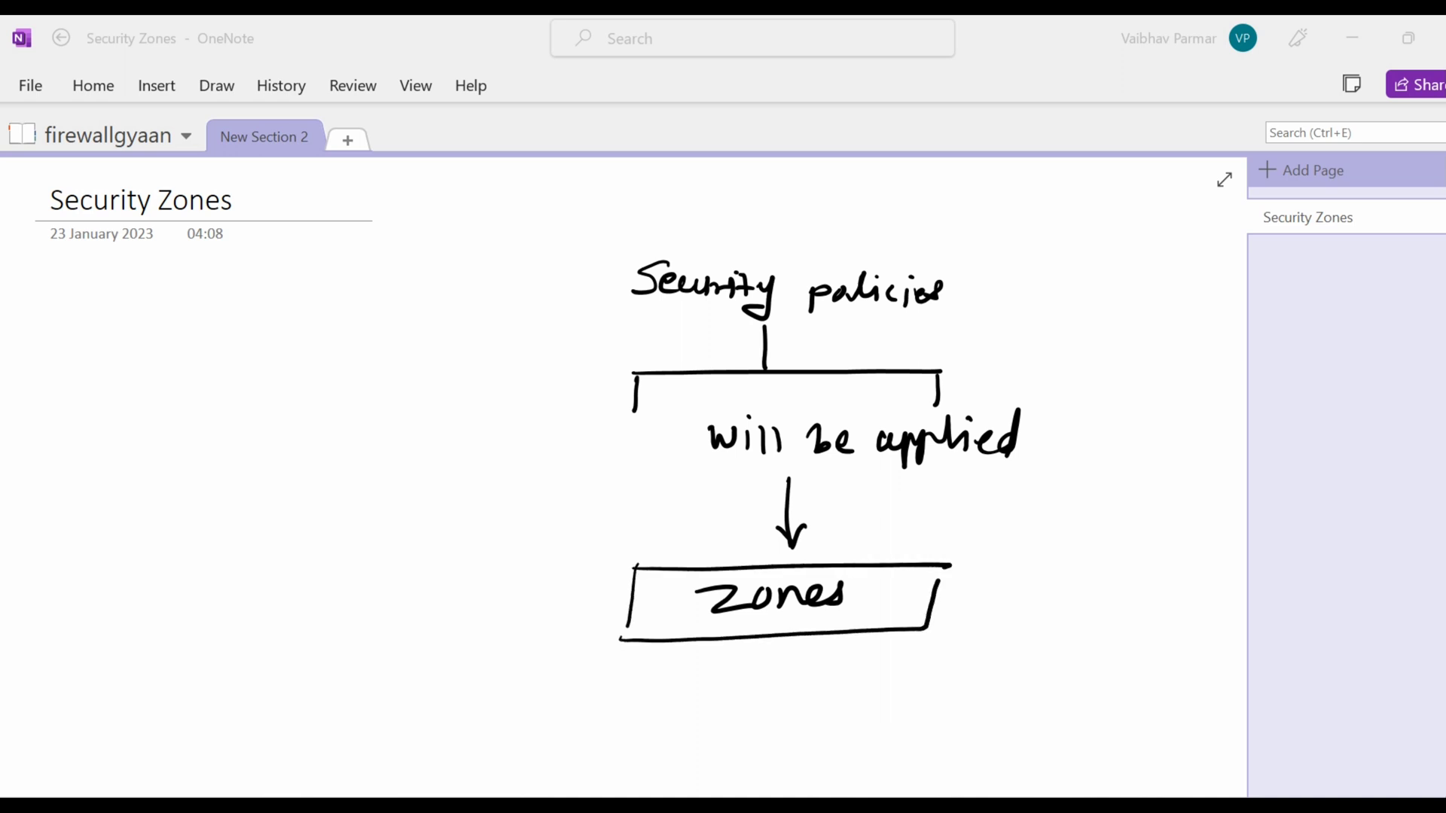
- Write 'Not interfaces' below the box and underline it
mouse_move(682, 724)
mouse_down()
mouse_move(687, 692)
mouse_move(738, 677)
mouse_move(757, 688)
mouse_up()
click(754, 690)
drag(796, 675, 783, 715)
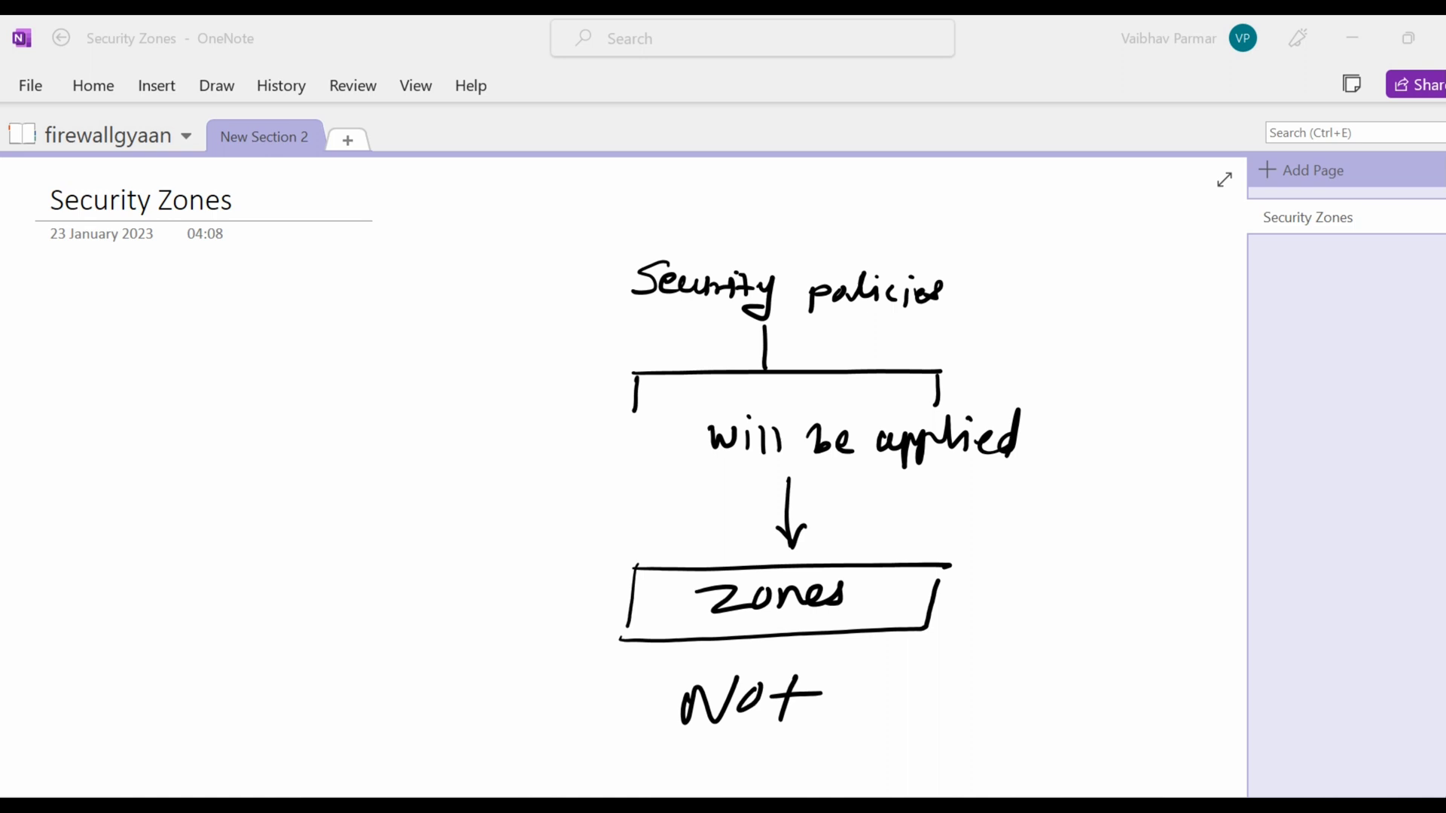
mouse_move(867, 681)
mouse_down()
mouse_move(860, 710)
mouse_move(927, 703)
mouse_move(913, 706)
mouse_up()
drag(924, 689, 982, 671)
mouse_move(986, 659)
mouse_down()
mouse_move(979, 723)
mouse_move(1019, 673)
mouse_move(1050, 685)
mouse_move(1098, 664)
mouse_move(1073, 703)
mouse_up()
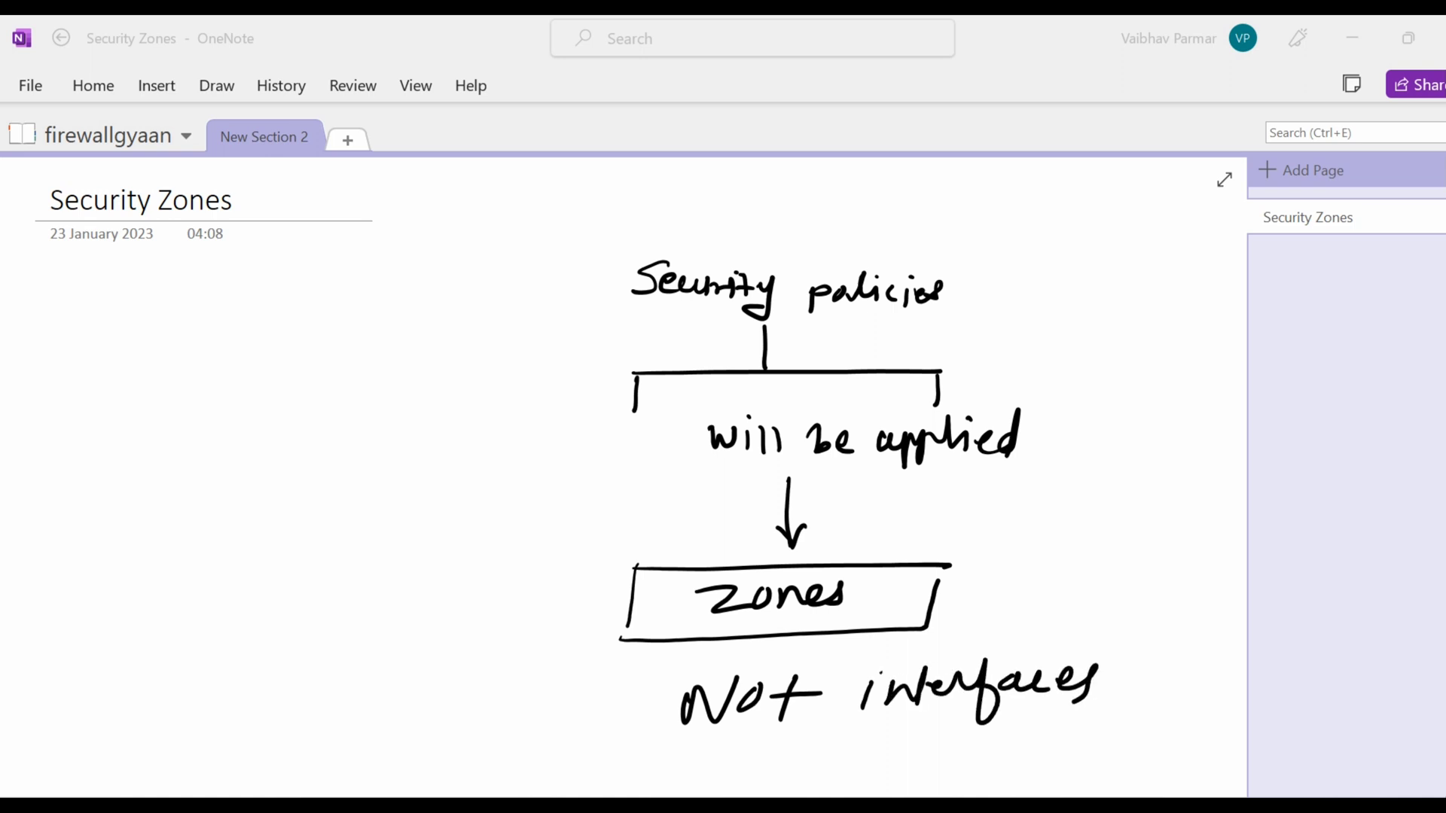
drag(675, 733, 1090, 738)
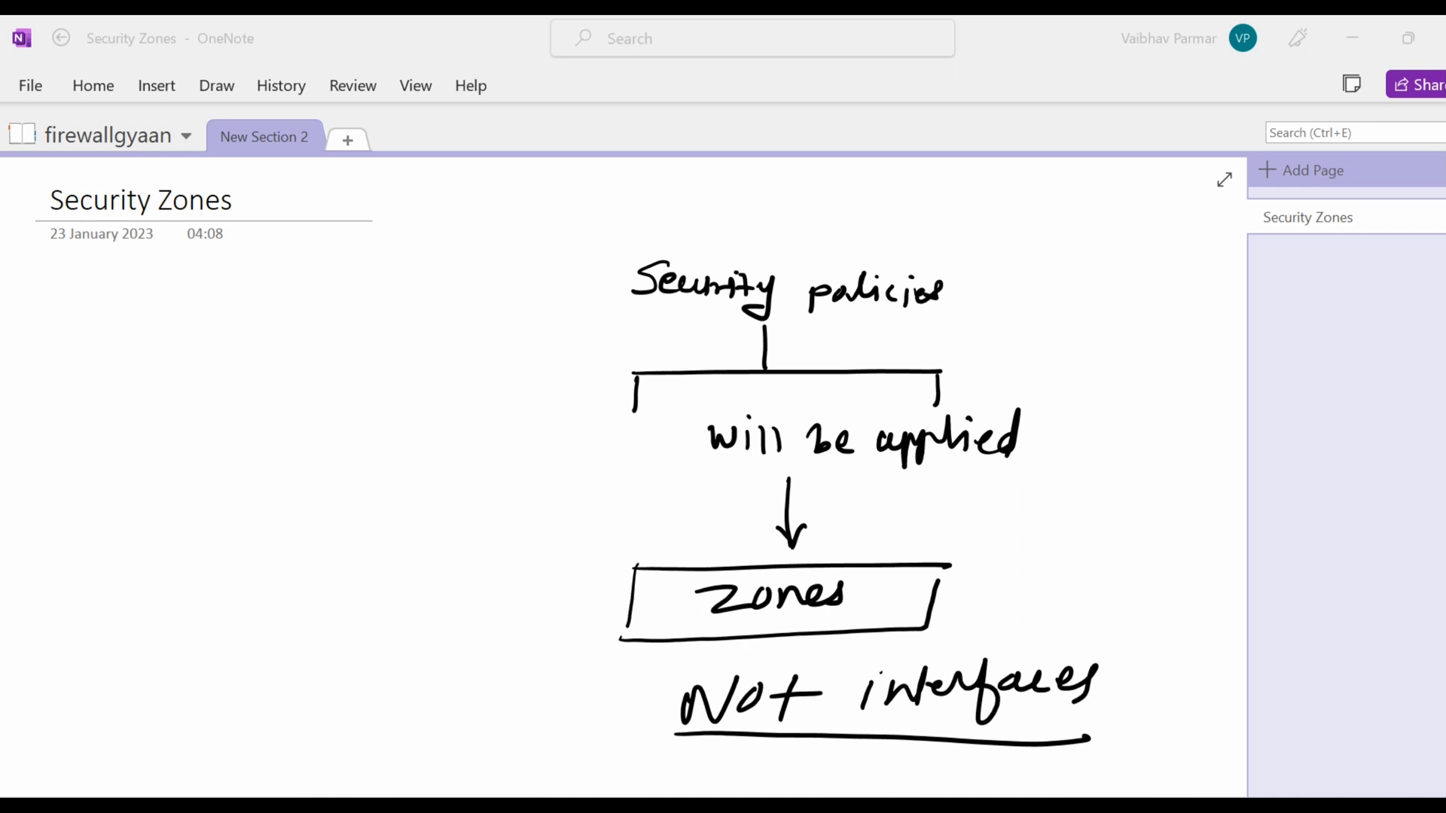
- Draw a small arrow beside the boxed 'Zones'
mouse_move(1112, 583)
mouse_down()
mouse_move(985, 589)
mouse_move(1019, 601)
mouse_move(1311, 561)
mouse_move(1121, 612)
mouse_up()
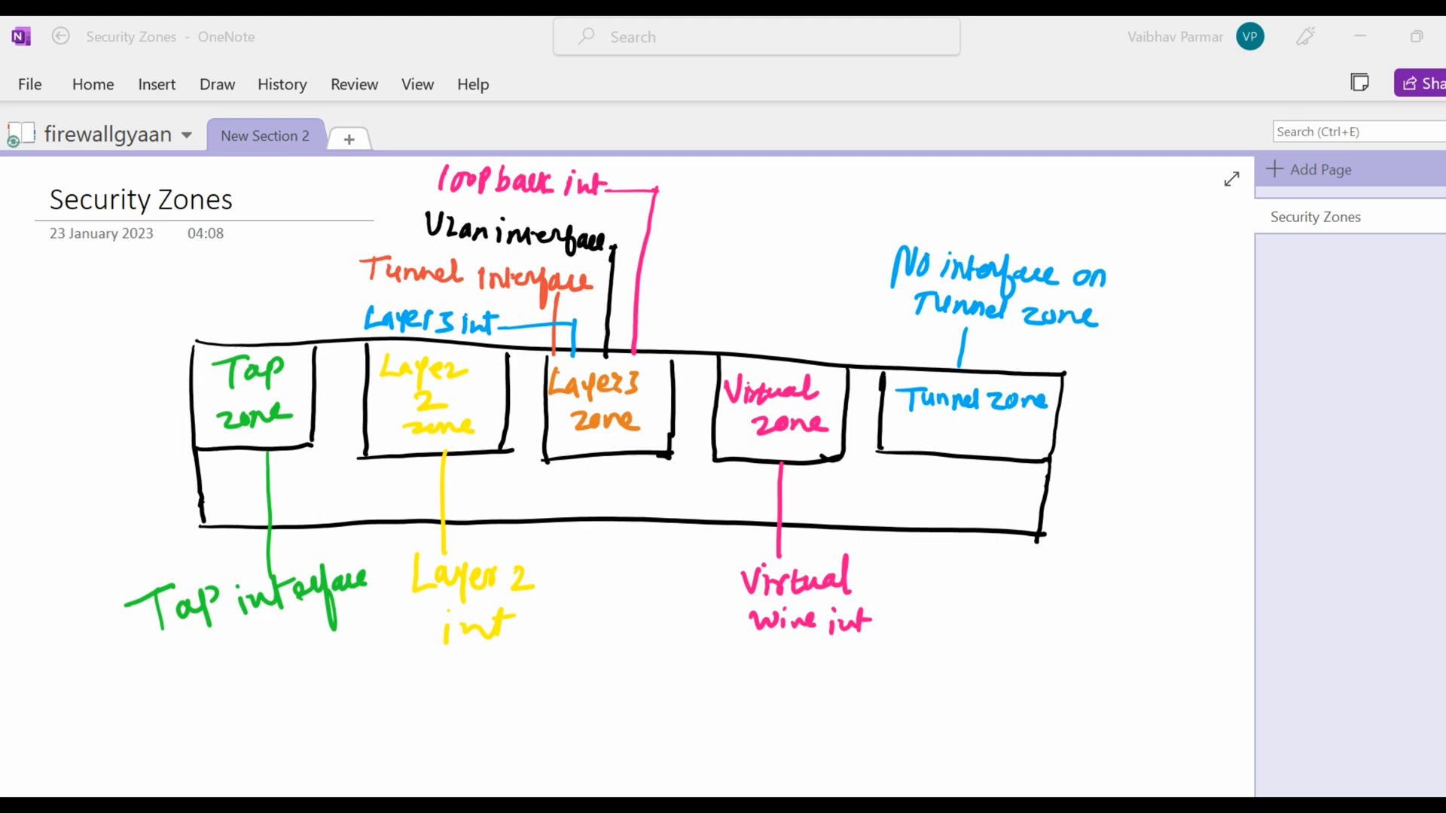
- Draw pink check marks on the Tap, Layer 2, Layer3, Tunnel and Virtual zone boxes
drag(137, 427, 209, 418)
drag(336, 445, 401, 428)
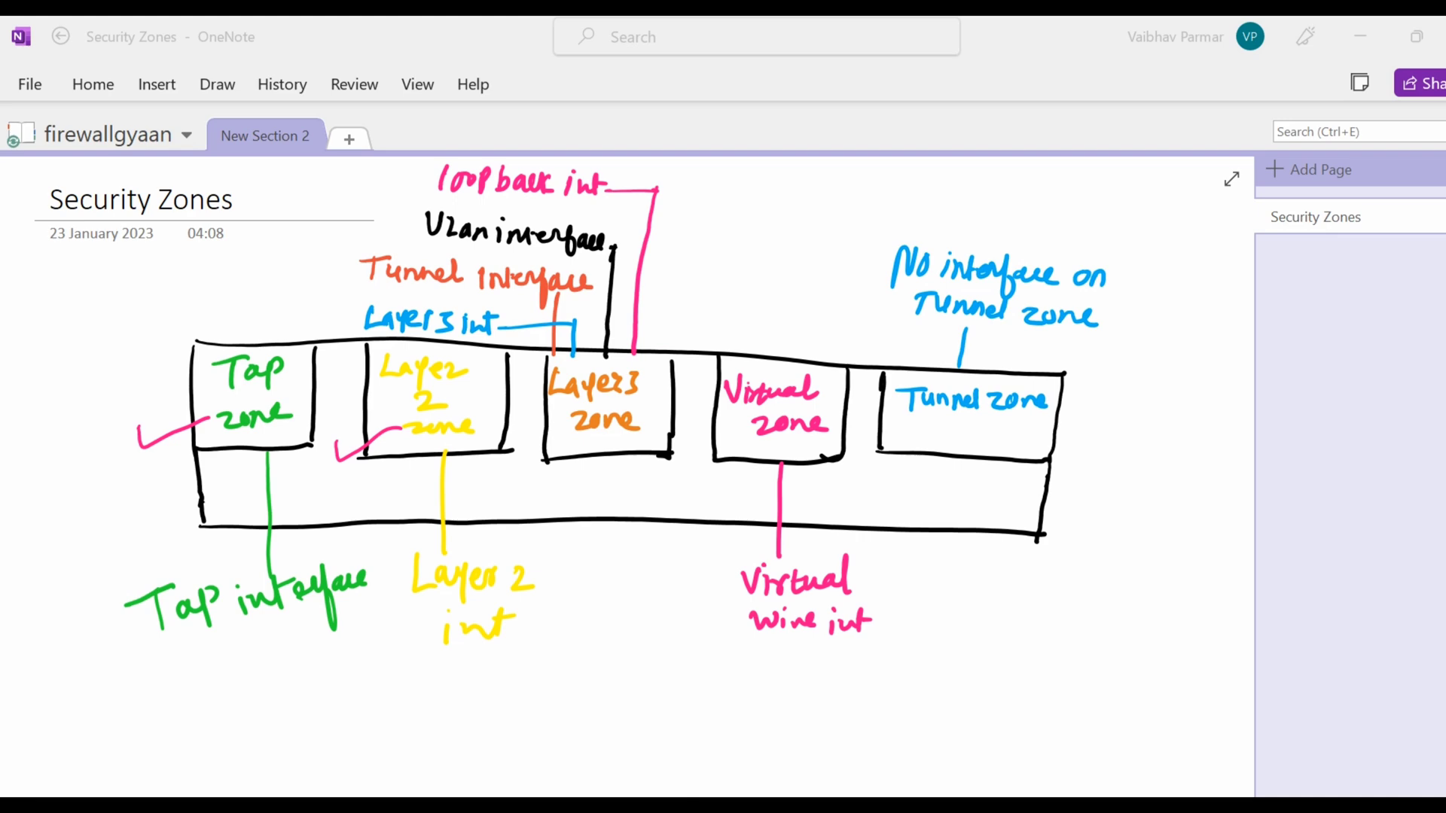
drag(515, 452, 594, 435)
drag(896, 474, 972, 445)
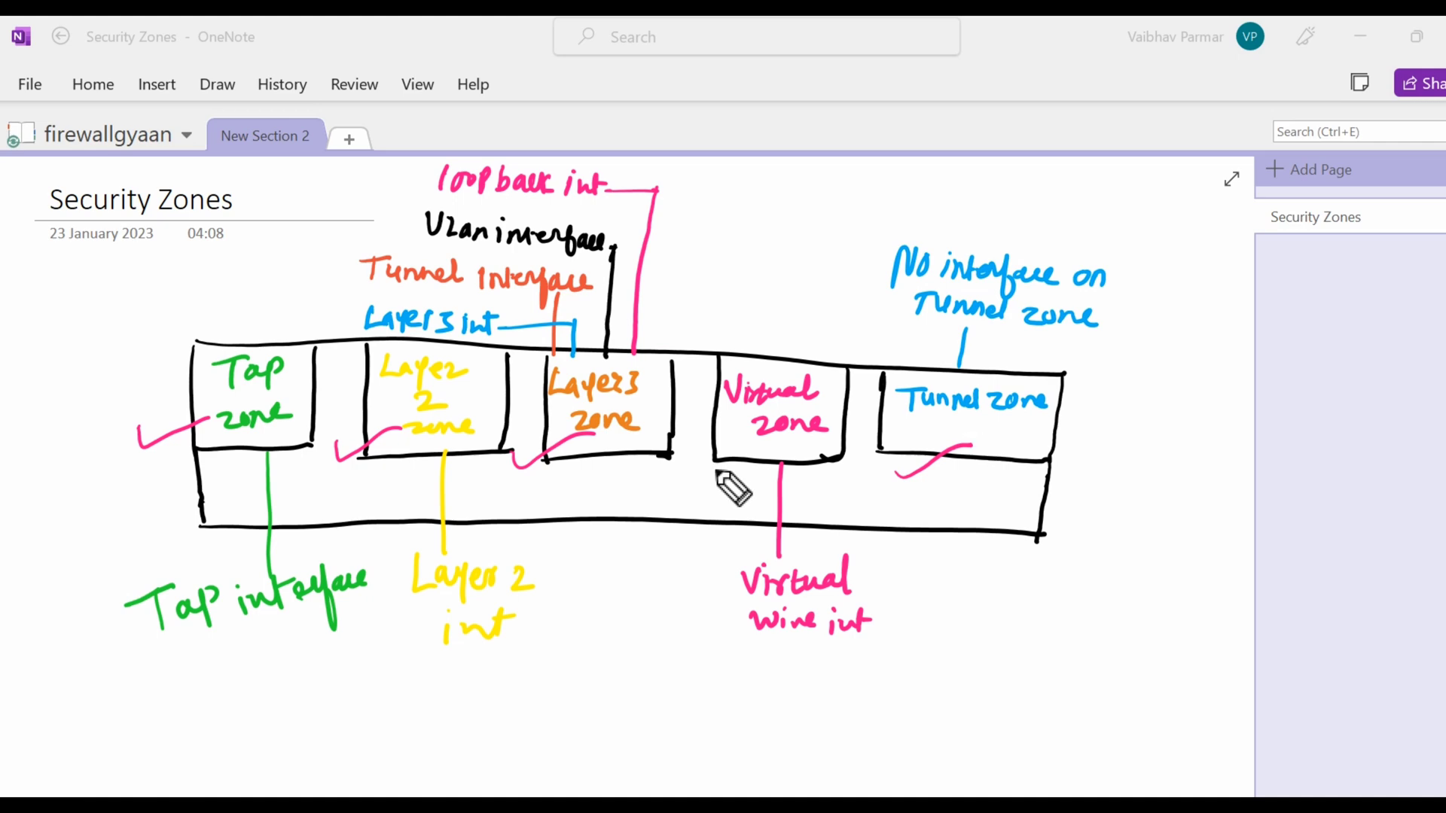
drag(706, 469, 759, 449)
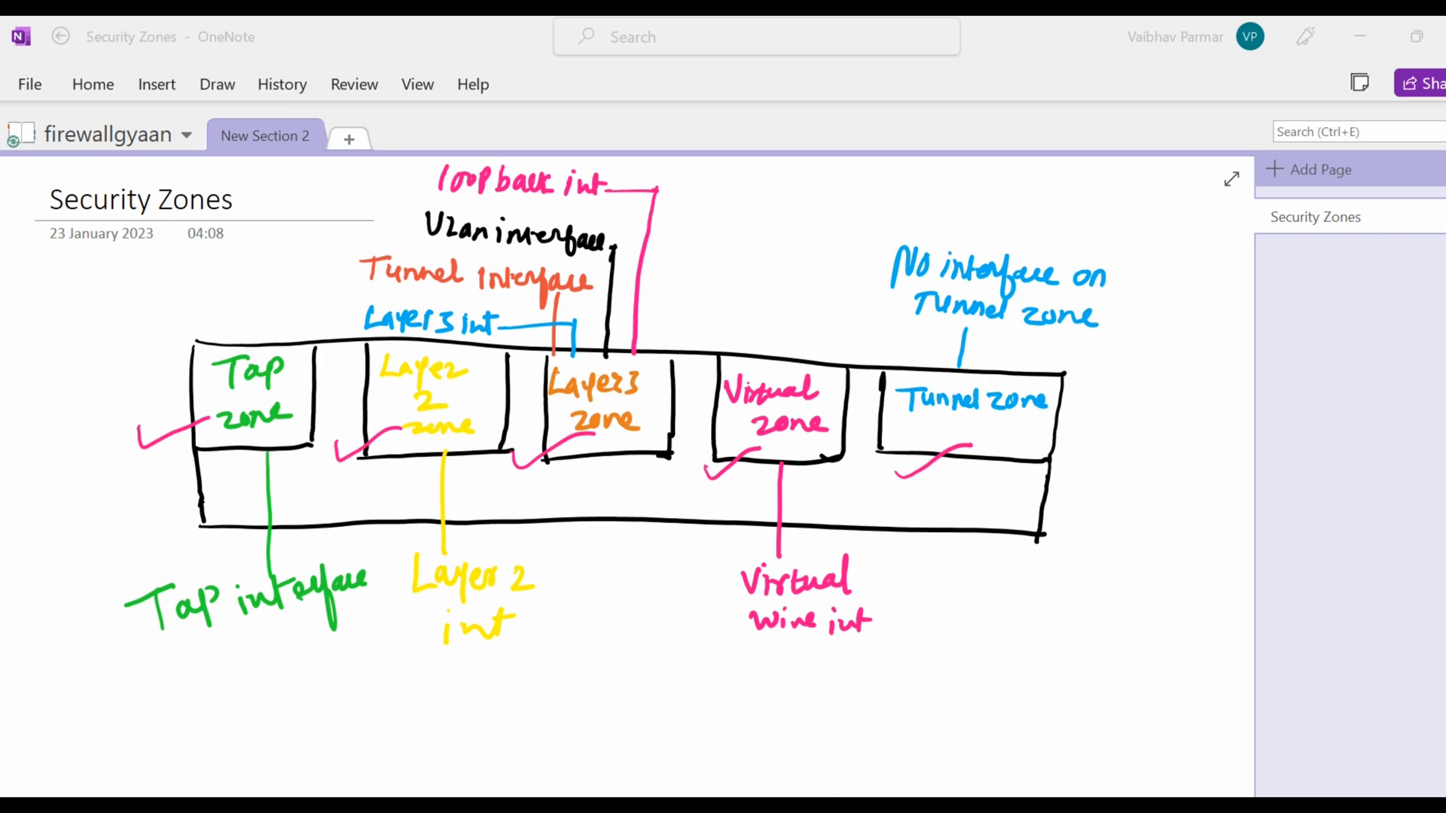
- Handwrite 'A sixth zone type - External' in pink beneath the zone diagram
drag(499, 704, 714, 697)
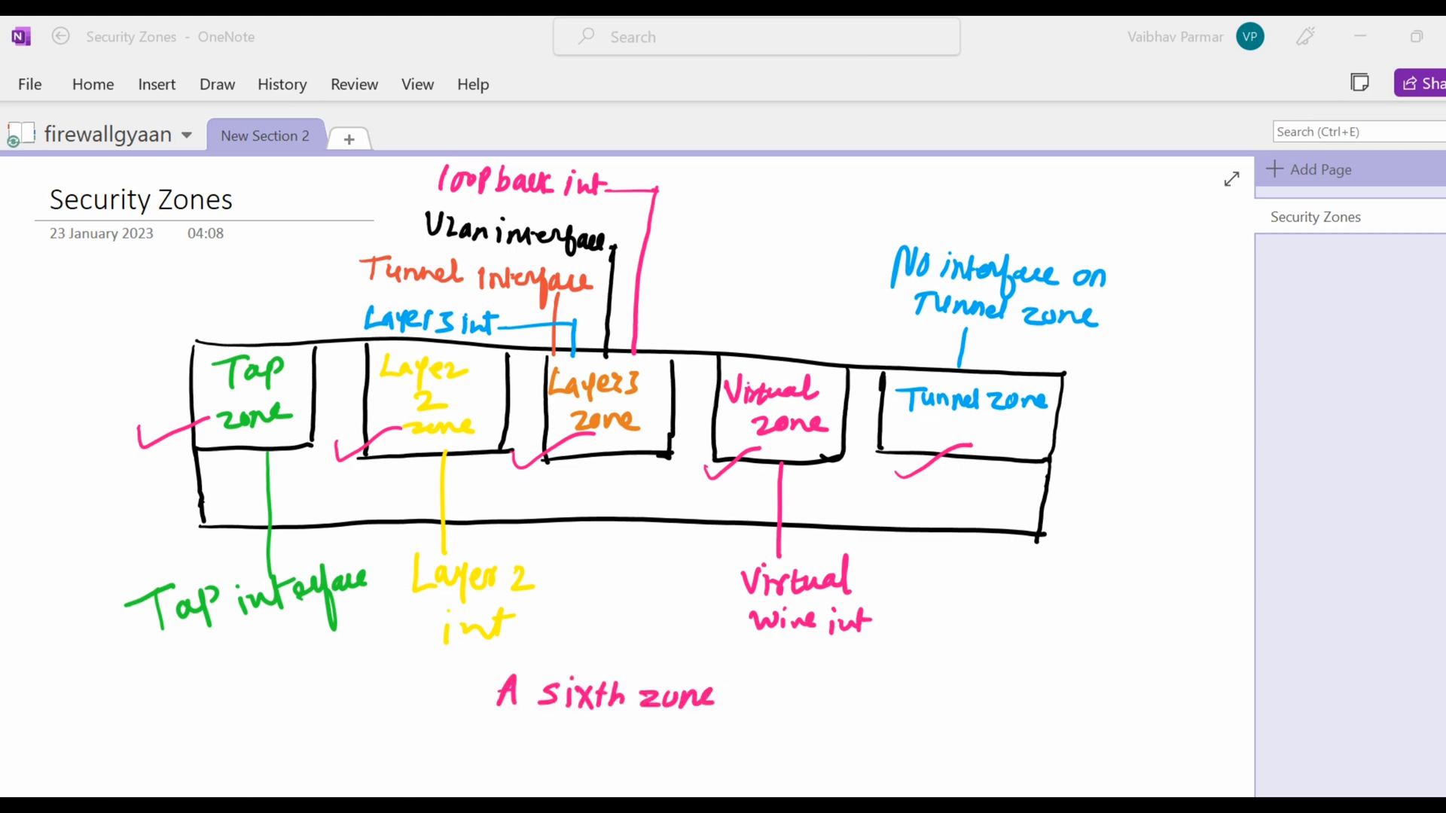
mouse_move(729, 699)
mouse_down()
mouse_move(775, 724)
mouse_move(853, 694)
mouse_move(920, 709)
mouse_up()
mouse_move(908, 683)
mouse_down()
mouse_move(1035, 701)
mouse_move(1082, 687)
mouse_up()
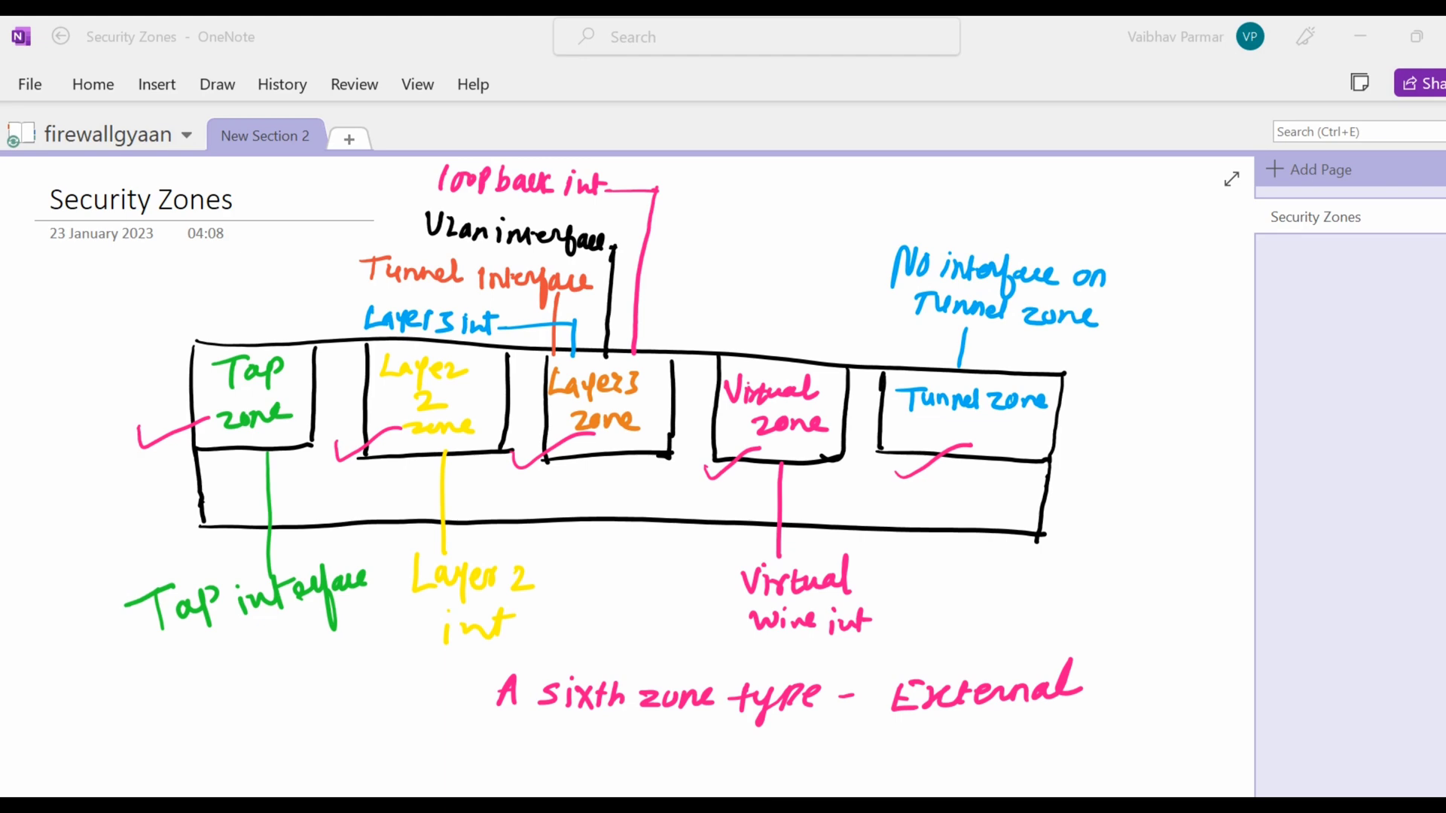
- Handwrite 'PA 2020, -3000, -4020, -5020, -7020' in pink below the External zone note
mouse_move(530, 762)
mouse_down()
mouse_move(541, 749)
mouse_move(608, 762)
mouse_move(633, 746)
mouse_move(670, 759)
mouse_move(683, 744)
mouse_up()
mouse_move(701, 753)
mouse_down()
mouse_move(694, 765)
mouse_move(769, 753)
mouse_up()
mouse_move(771, 747)
mouse_down()
mouse_move(877, 753)
mouse_move(867, 768)
mouse_up()
drag(885, 749, 918, 753)
drag(915, 745, 941, 749)
mouse_move(957, 749)
mouse_down()
mouse_move(950, 766)
mouse_move(1096, 729)
mouse_move(1120, 764)
mouse_move(1166, 738)
mouse_up()
mouse_move(1168, 730)
mouse_down()
mouse_move(1181, 722)
mouse_move(1176, 752)
mouse_up()
drag(1168, 744, 1213, 746)
drag(1209, 750, 1256, 735)
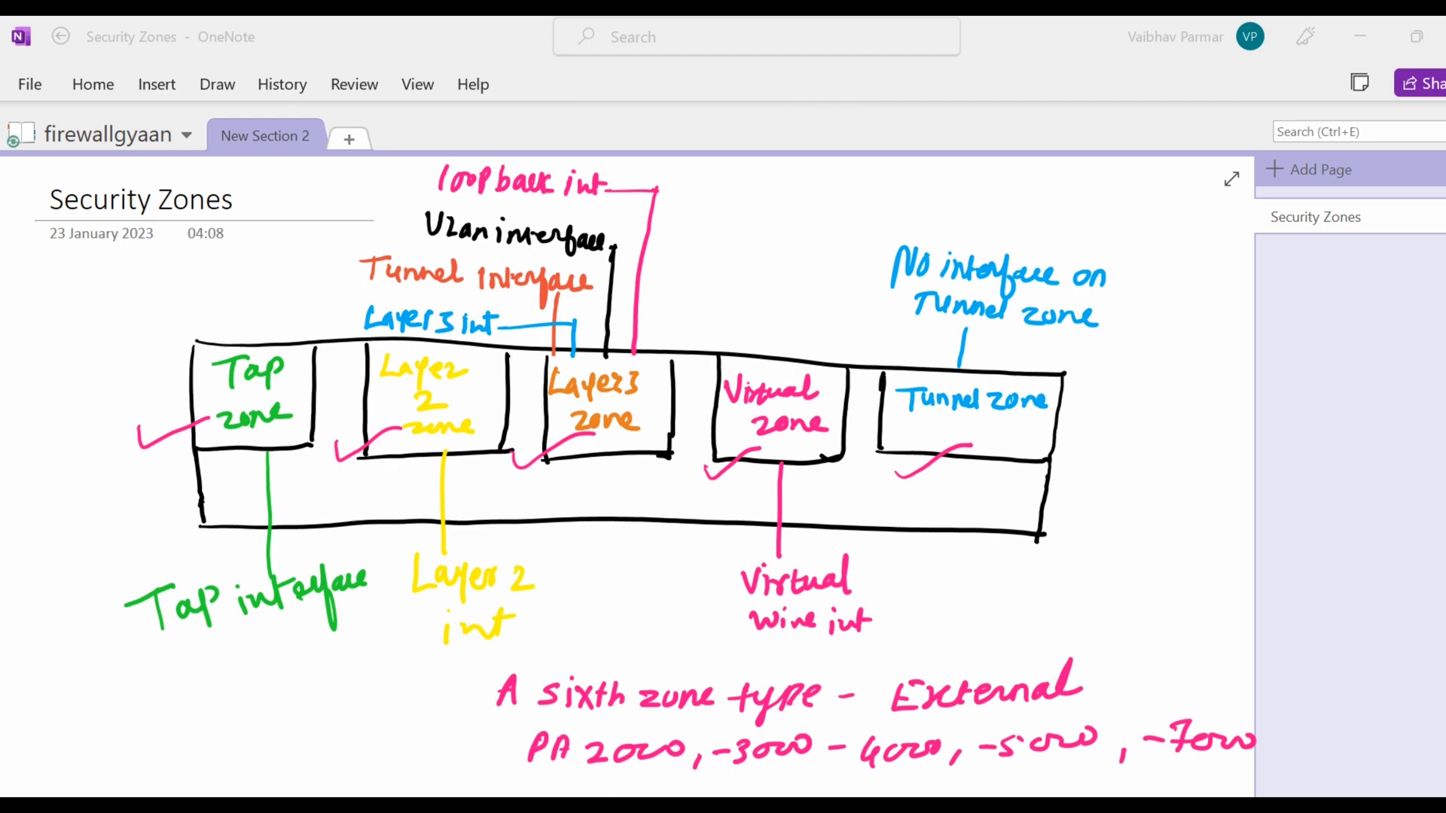
- Write 'mgt' and 'HA' in pink right of the diagram, enclosed in brackets
mouse_move(1099, 390)
mouse_down()
mouse_move(1069, 535)
mouse_move(1094, 535)
mouse_up()
mouse_move(1121, 420)
mouse_down()
mouse_move(1163, 406)
mouse_move(1144, 437)
mouse_move(1166, 436)
mouse_move(1190, 411)
mouse_up()
drag(1118, 472, 1114, 492)
mouse_move(1115, 483)
mouse_down()
mouse_move(1137, 479)
mouse_move(1134, 495)
mouse_up()
mouse_move(1158, 468)
mouse_down()
mouse_move(1150, 496)
mouse_move(1166, 495)
mouse_up()
drag(1152, 484, 1165, 482)
click(1202, 503)
click(1225, 503)
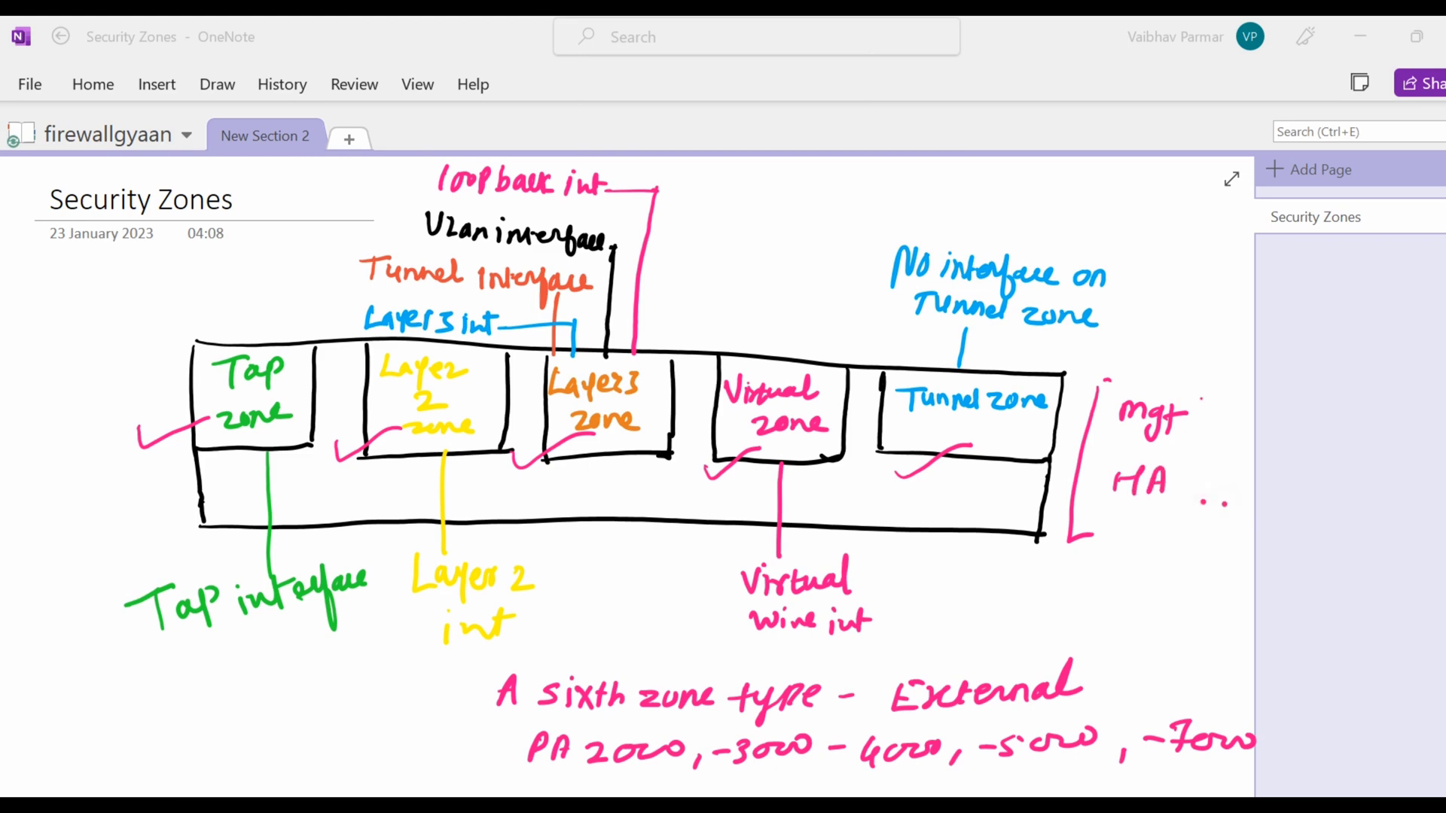
drag(1200, 400, 1192, 501)
- Label the bracket 'interface not zone' and underline 'not zone'
drag(1122, 548, 1125, 556)
mouse_move(1138, 558)
mouse_down()
mouse_move(1212, 527)
mouse_move(1192, 553)
mouse_move(1228, 531)
mouse_move(1250, 550)
mouse_move(1290, 537)
mouse_up()
mouse_move(1114, 591)
mouse_down()
mouse_move(1118, 607)
mouse_move(1158, 606)
mouse_up()
drag(1153, 592, 1168, 589)
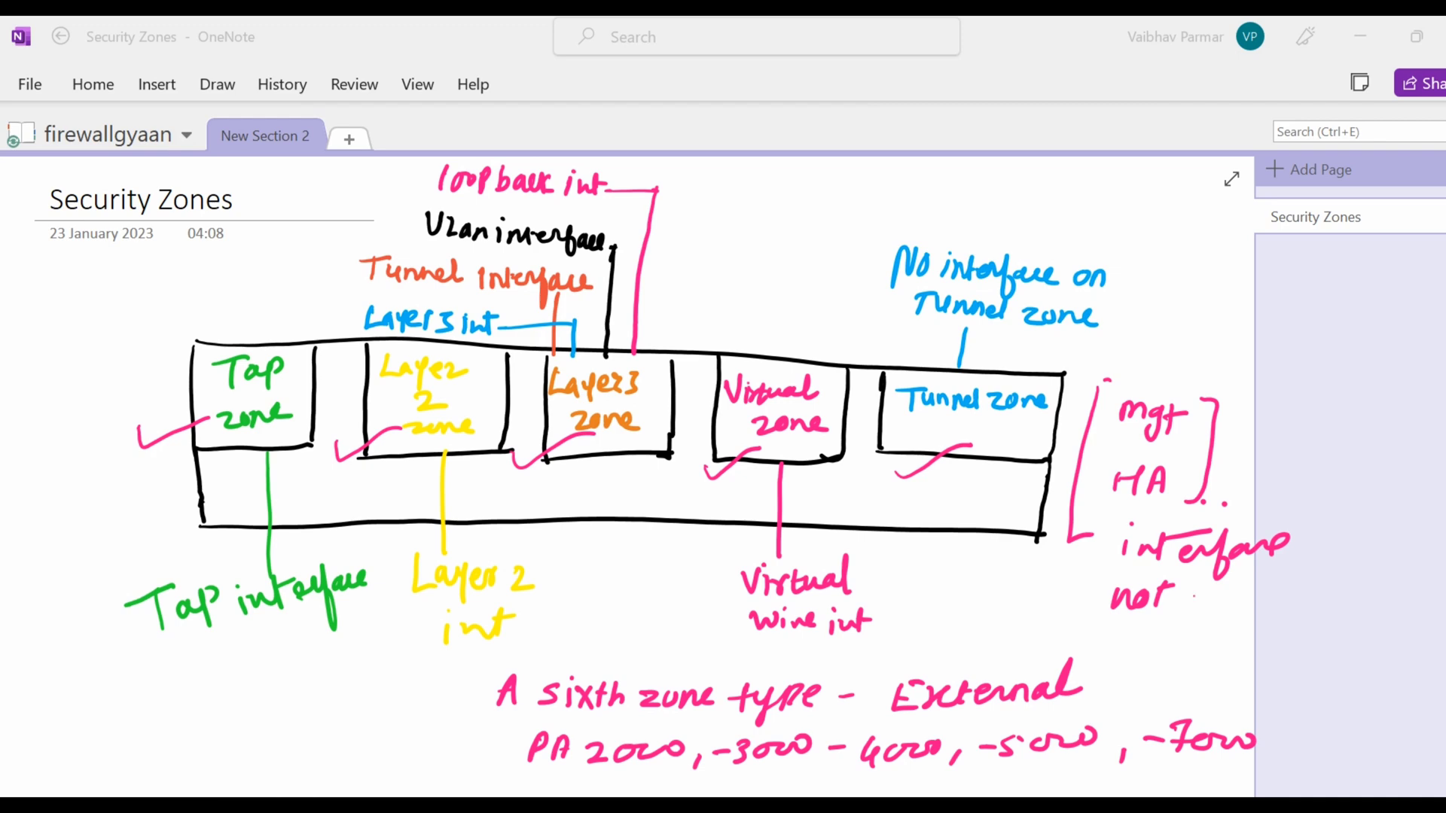
mouse_move(1189, 595)
mouse_down()
mouse_move(1226, 616)
mouse_move(1231, 600)
mouse_move(1273, 609)
mouse_up()
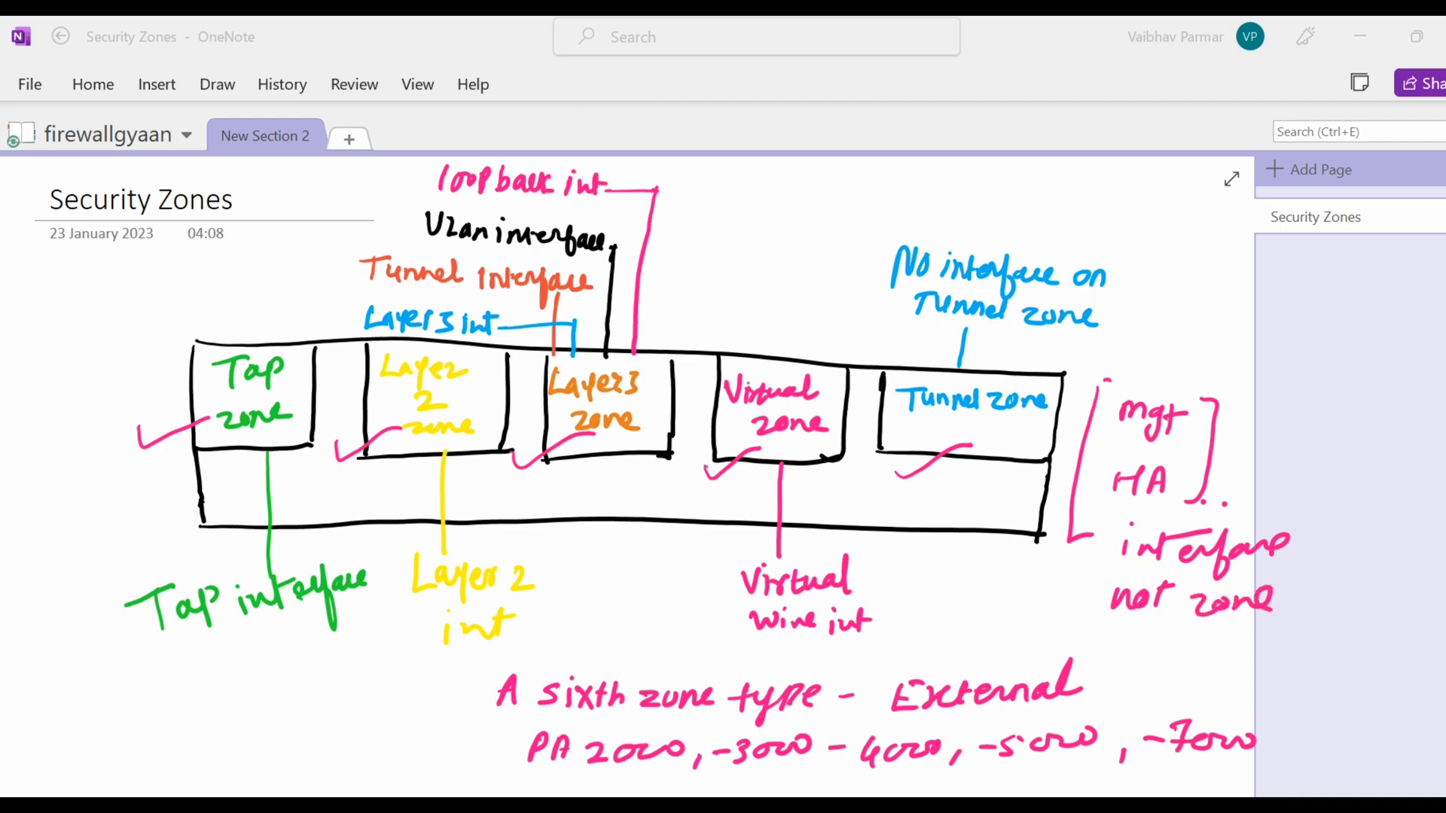
drag(1101, 633, 1280, 637)
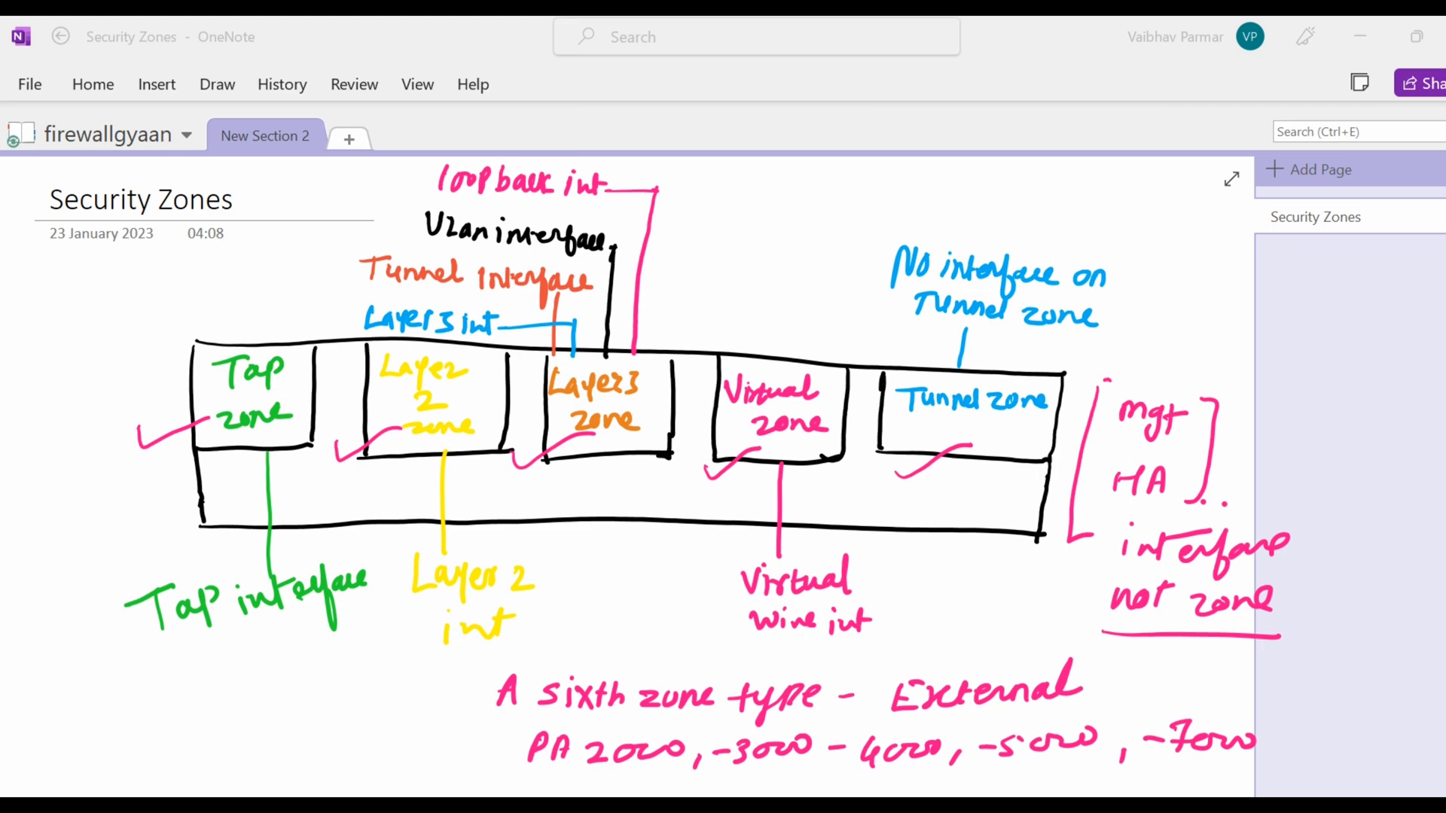